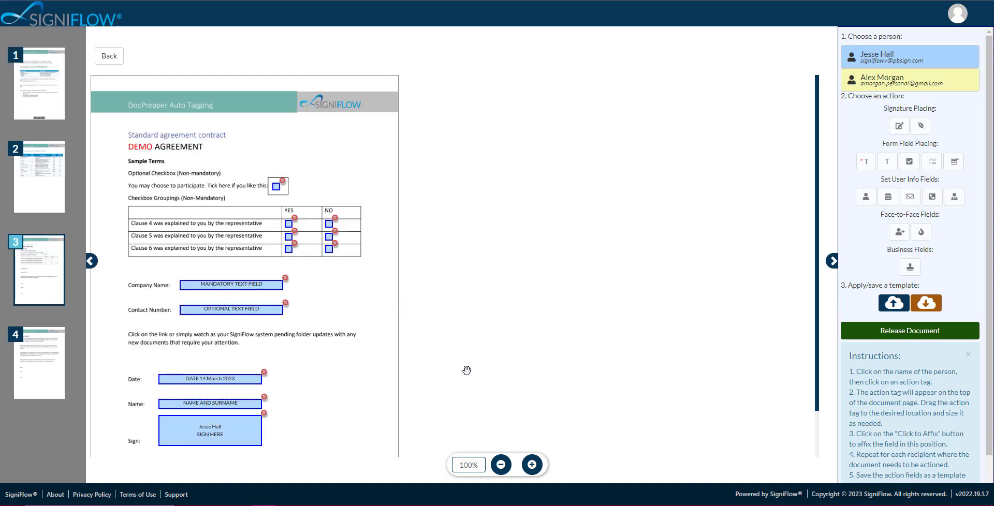
# Check the auto-placed fields on pages 3 and 4 of the DocPrepper agreement and release the document.
pyautogui.scroll(-1, 466, 369)
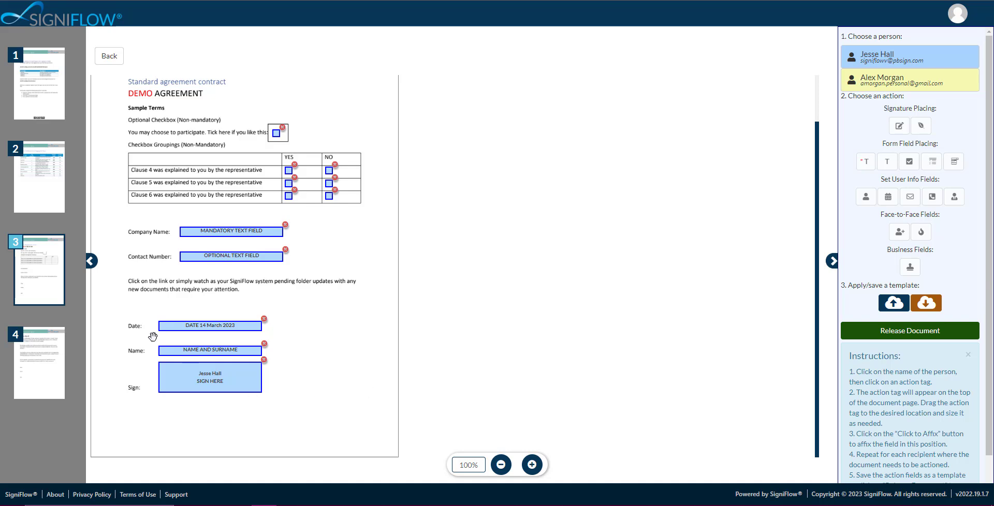
pyautogui.click(51, 384)
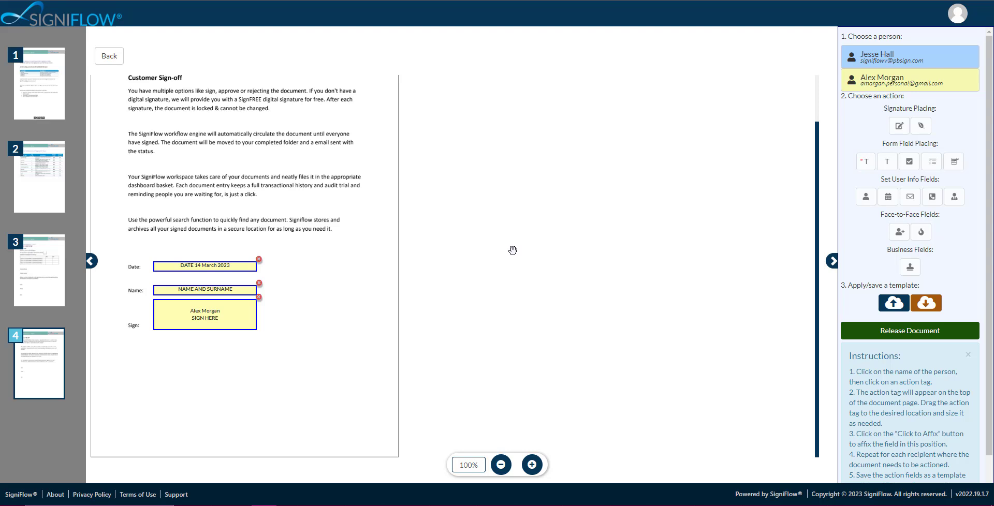
pyautogui.click(53, 292)
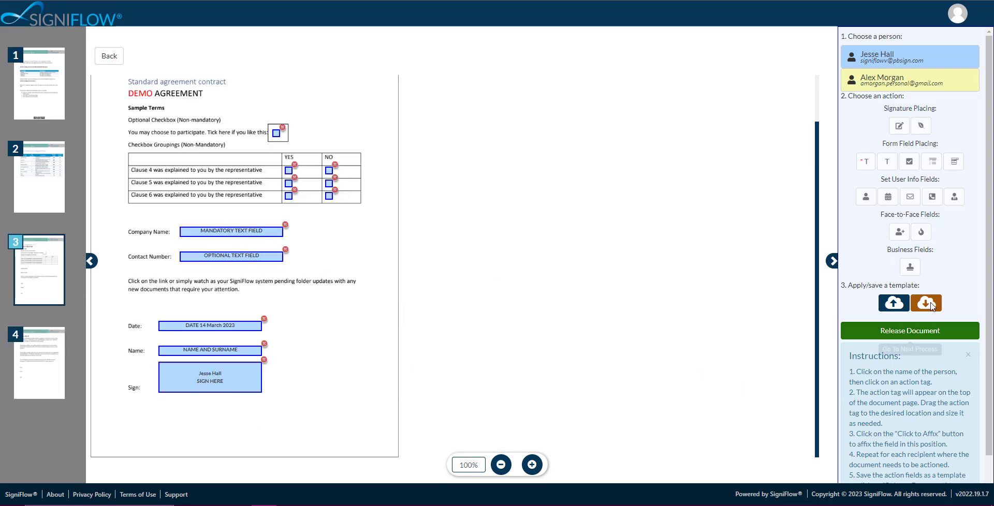
pyautogui.click(896, 336)
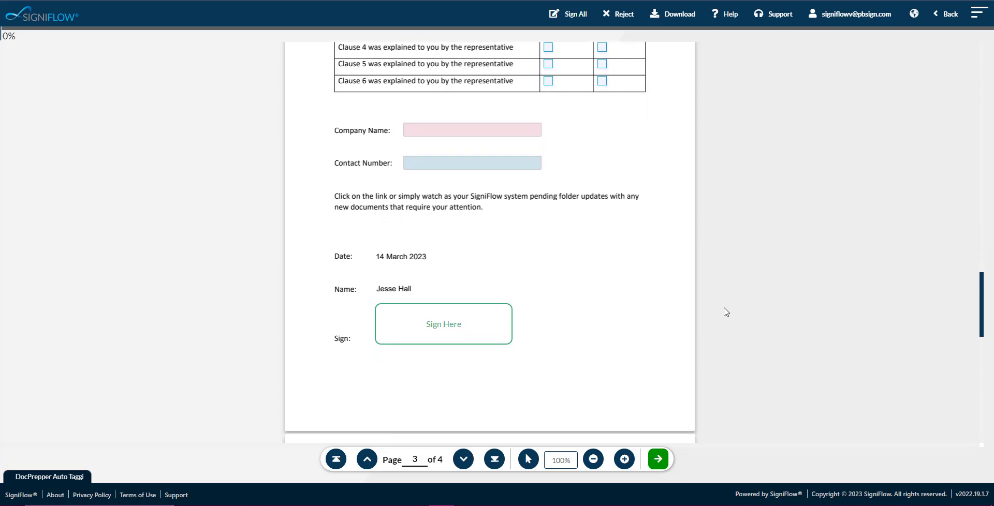
# Review both signers' form and signature fields on pages 3 and 4 of the released document.
pyautogui.scroll(-5, 726, 312)
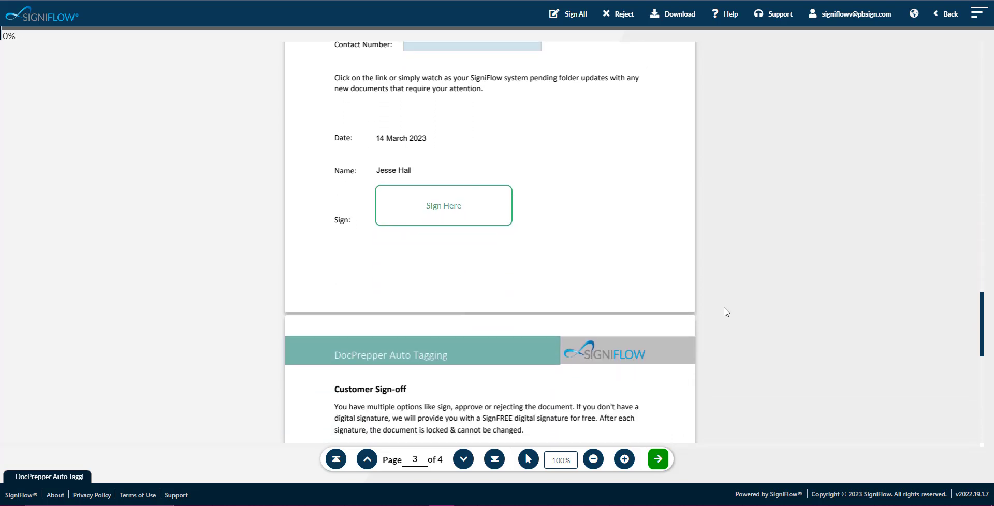
pyautogui.scroll(-4, 726, 312)
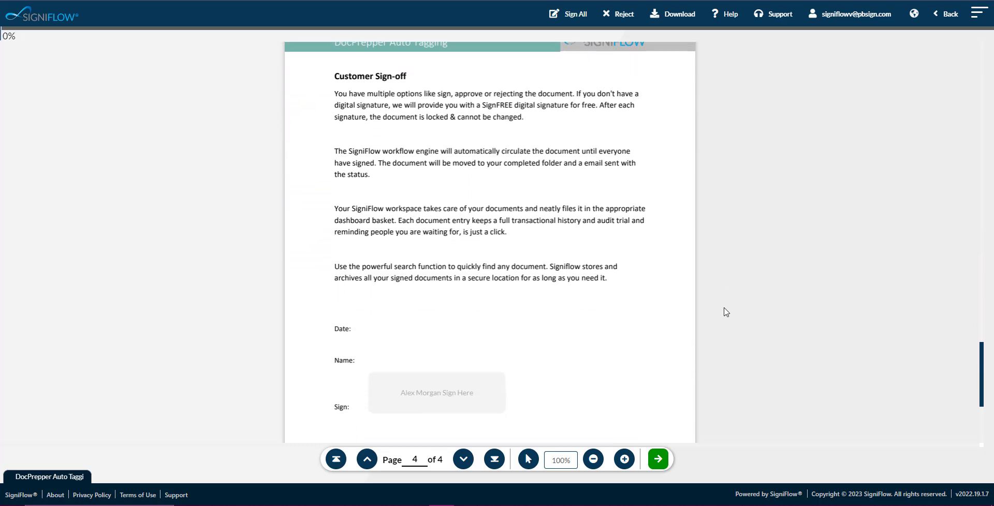
pyautogui.scroll(4, 727, 313)
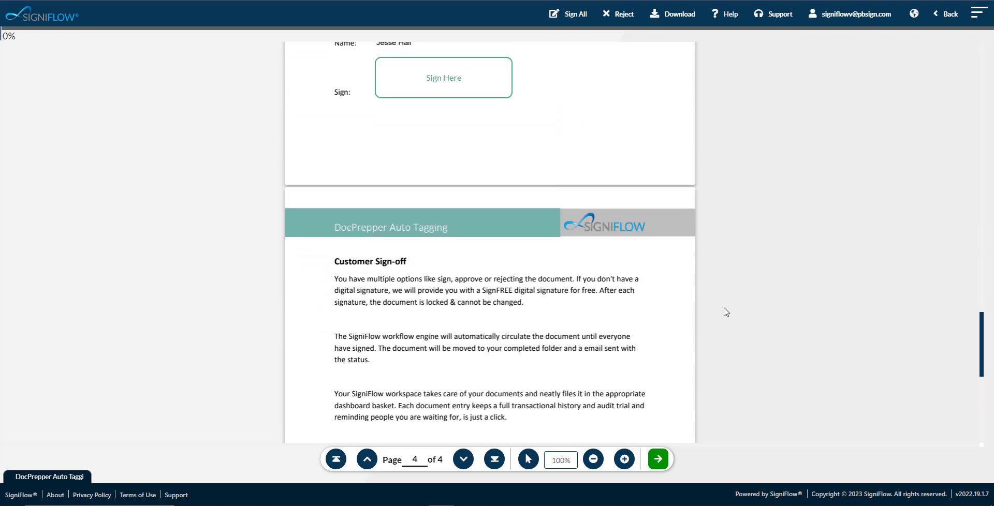
pyautogui.scroll(5, 726, 312)
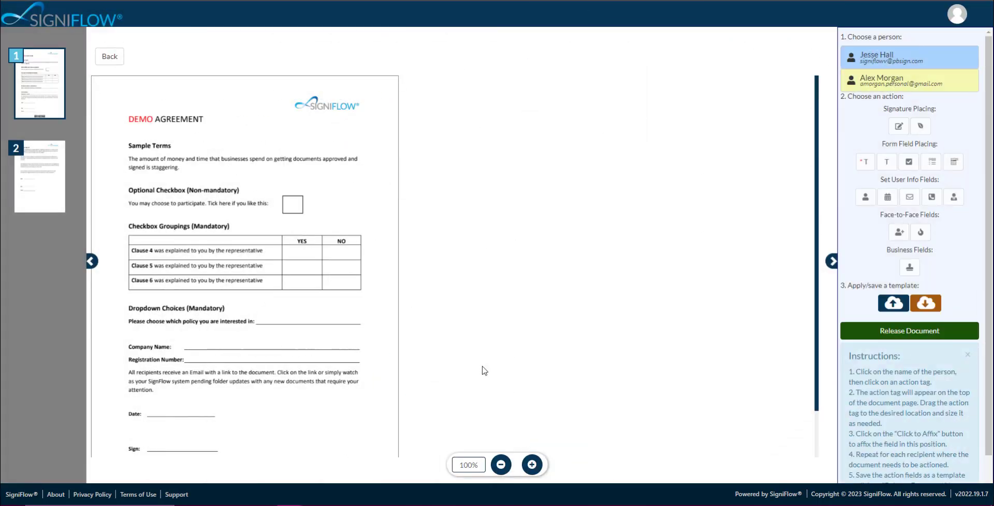
pyautogui.click(880, 66)
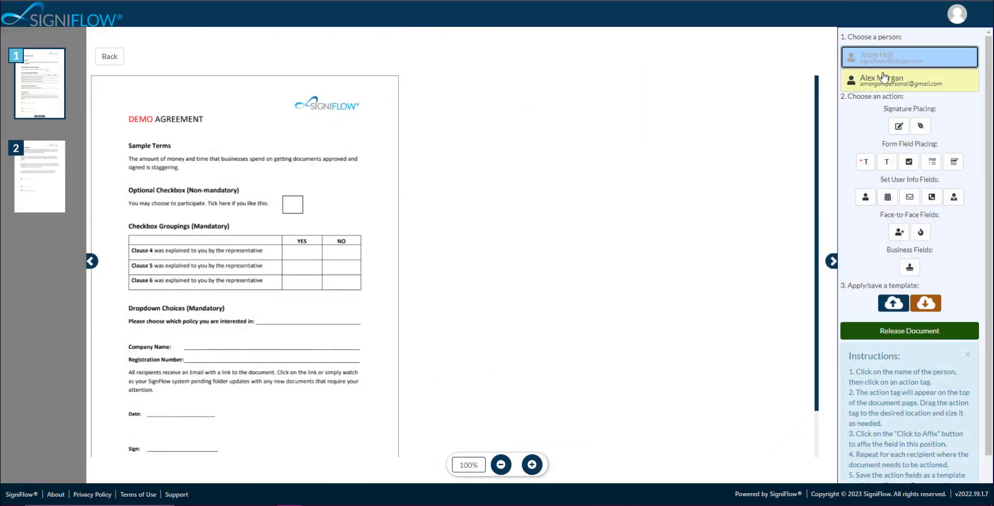
pyautogui.click(899, 126)
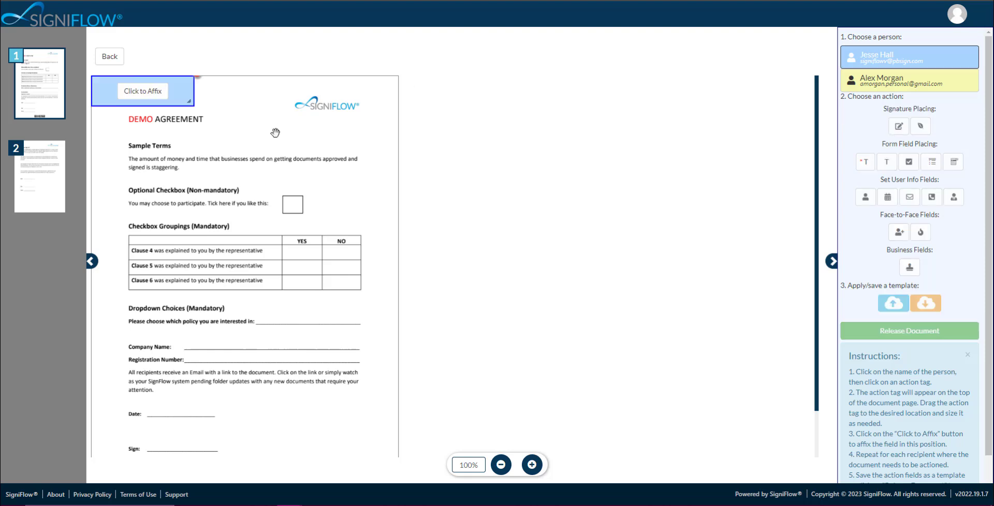
pyautogui.moveTo(178, 92)
pyautogui.mouseDown()
pyautogui.moveTo(267, 320)
pyautogui.moveTo(235, 434)
pyautogui.mouseUp()
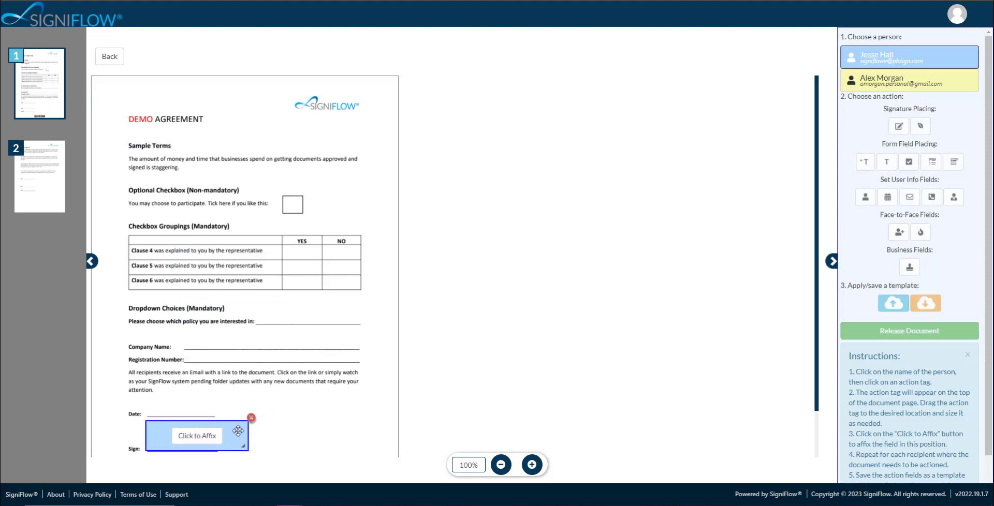
pyautogui.click(251, 417)
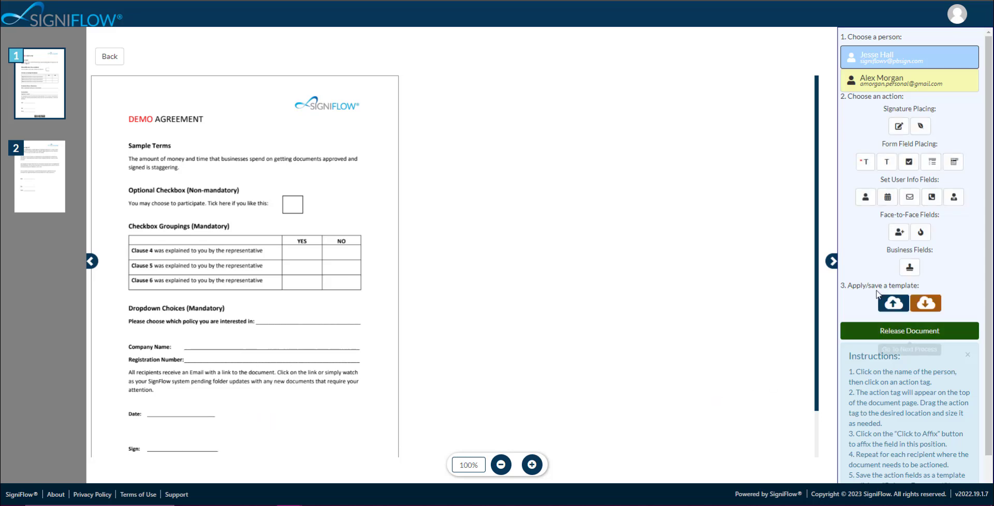
# Load the "Contract - 2 Signers" document template onto the demo agreement.
pyautogui.click(925, 303)
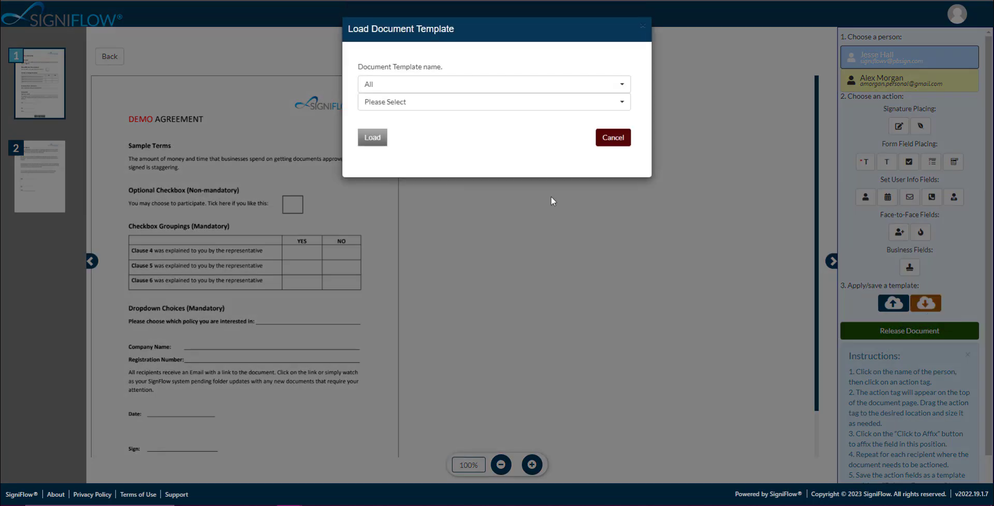
pyautogui.click(401, 103)
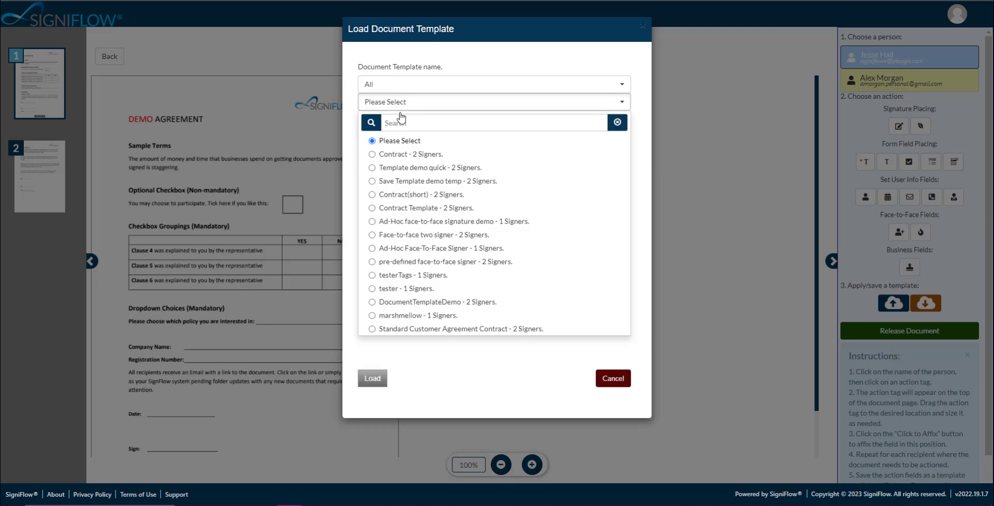
pyautogui.click(402, 155)
pyautogui.click(373, 138)
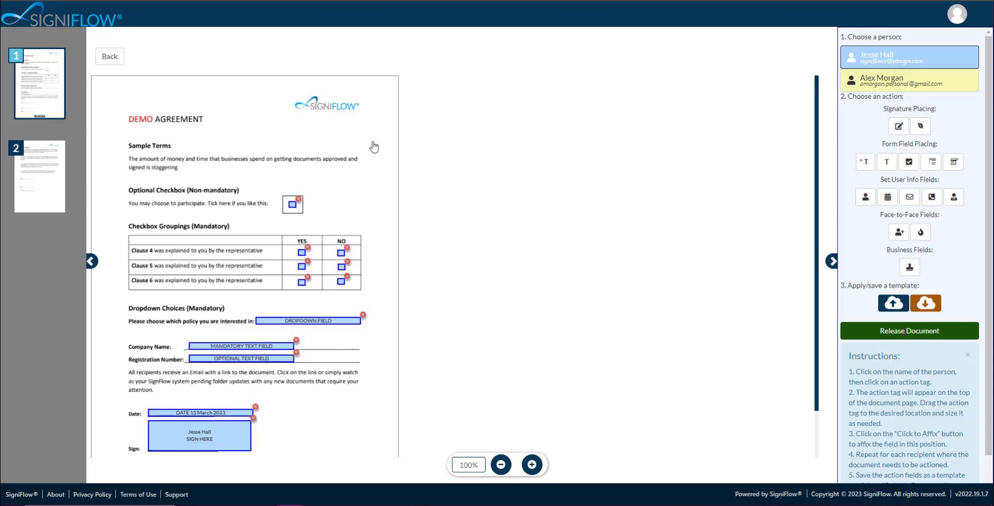
# Review the template's fields on pages 1 and 2 of the demo agreement.
pyautogui.scroll(-1, 373, 148)
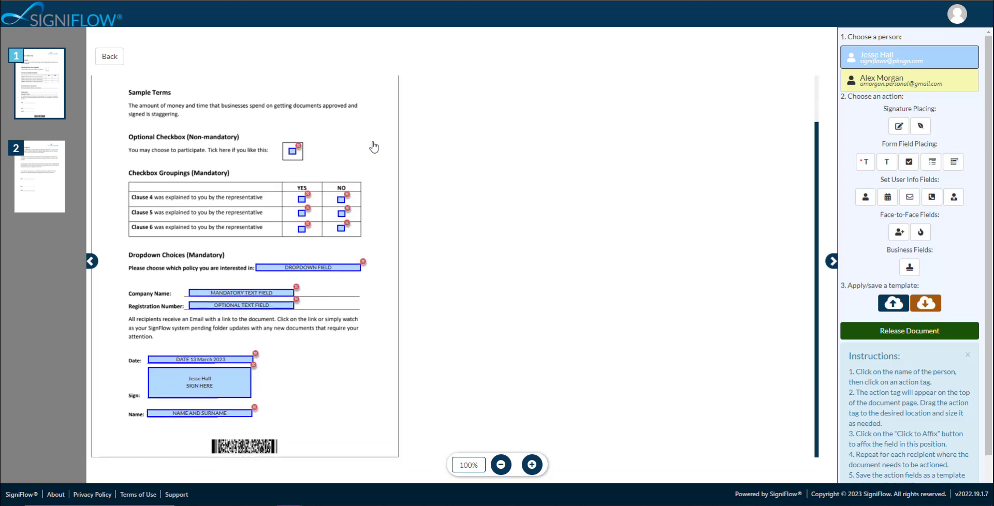
pyautogui.click(52, 202)
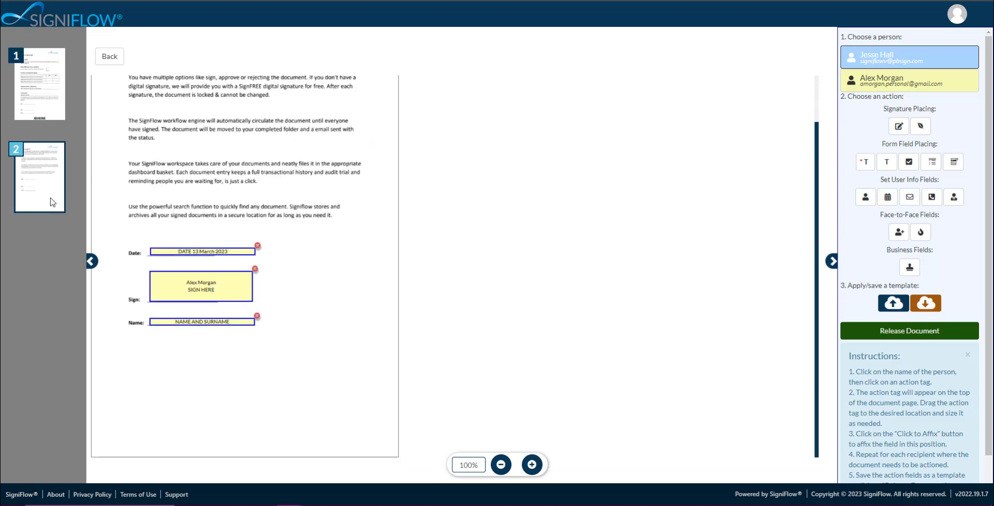
pyautogui.click(50, 120)
pyautogui.scroll(1, 436, 282)
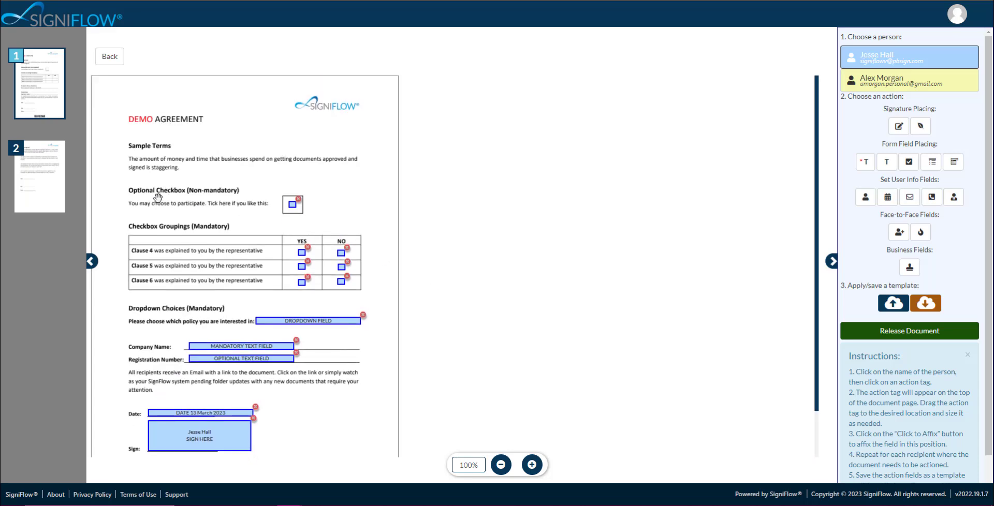
# In the Word document, add the mandatory text tag /mt#1#200#20/ beside Company Name.
pyautogui.click(363, 155)
pyautogui.write('/mt#')
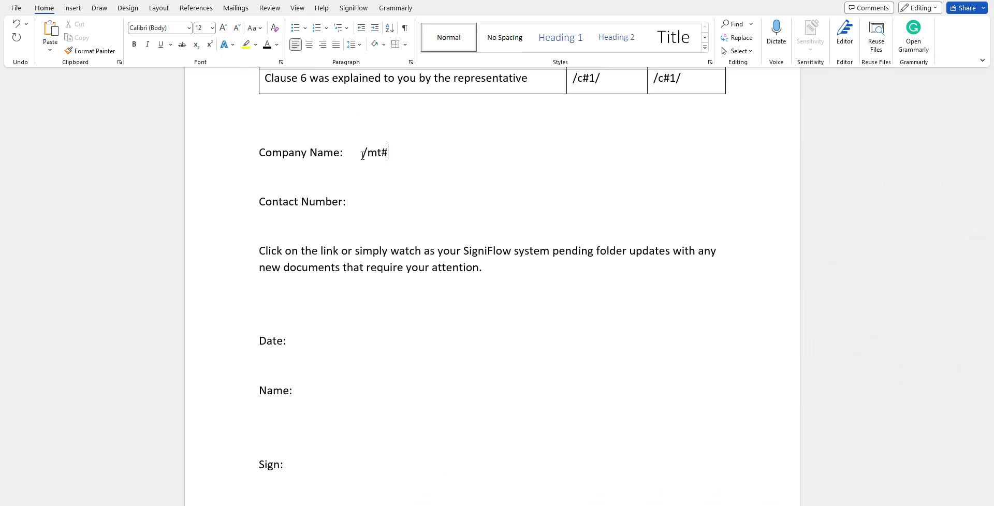
pyautogui.write('1#200#20/')
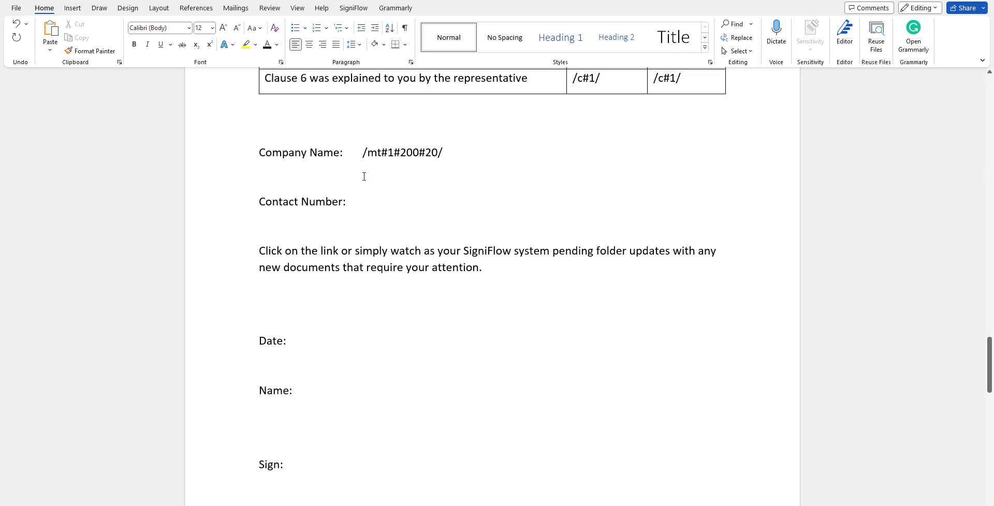
# Enter an optional text tag beginning /ot#1#20 beside Contact Number.
pyautogui.click(362, 203)
pyautogui.write('/ot#')
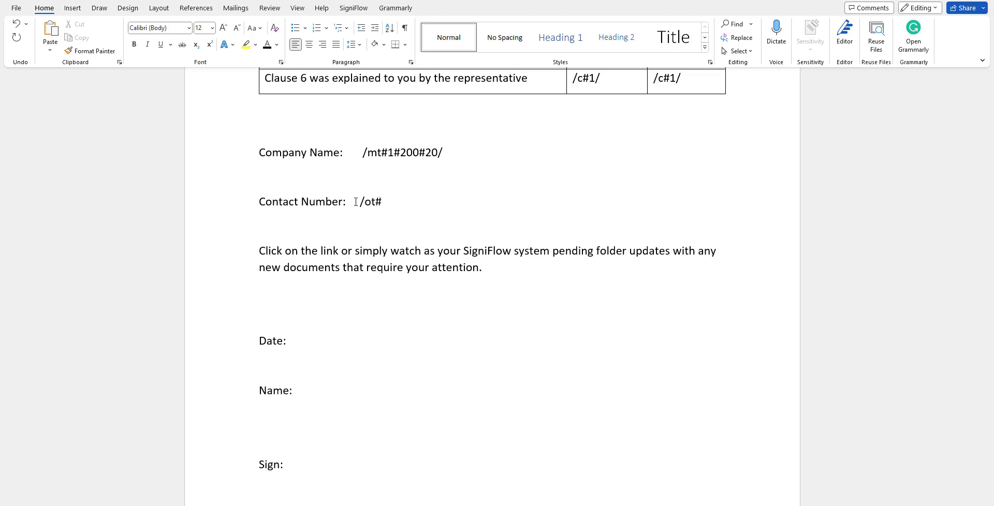
pyautogui.write('1#20')
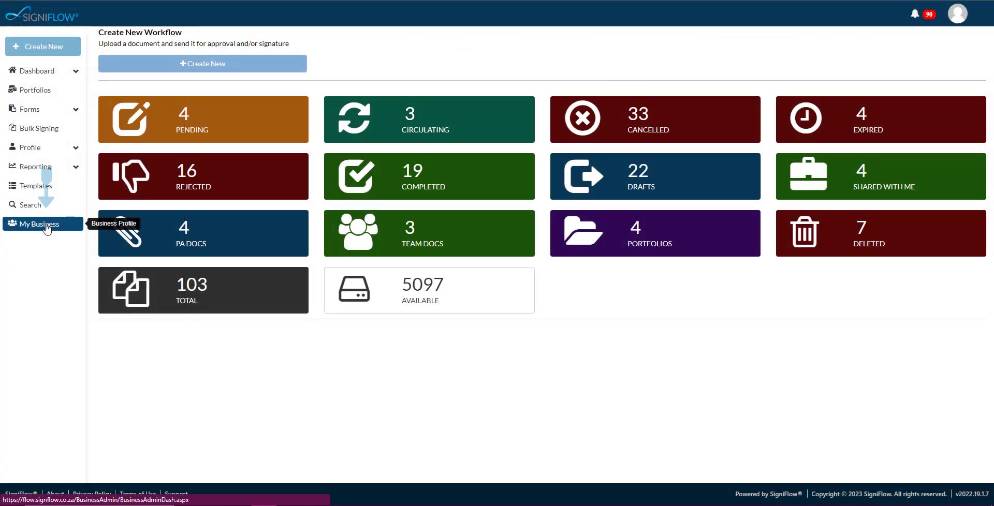
# Switch to SigniFlow and open the settings of the business profile.
pyautogui.click(47, 226)
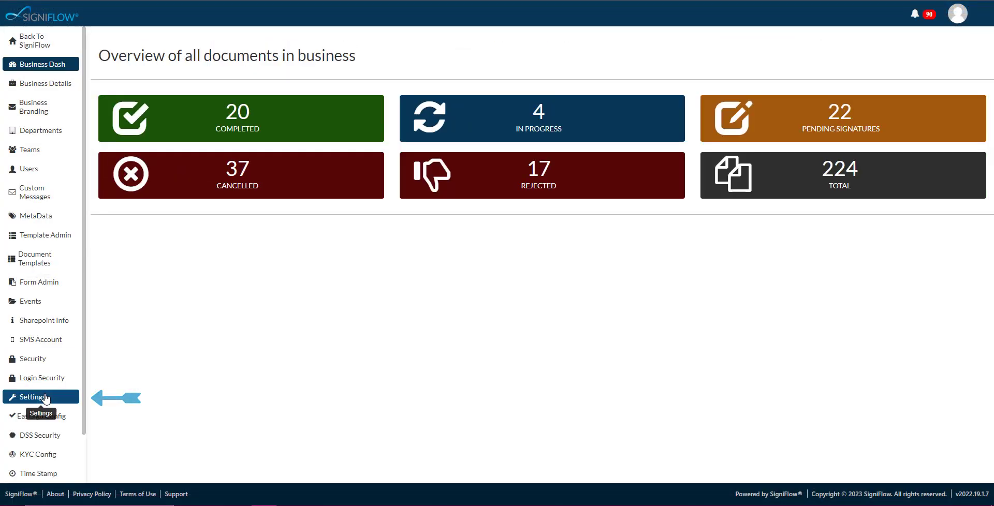
pyautogui.click(46, 399)
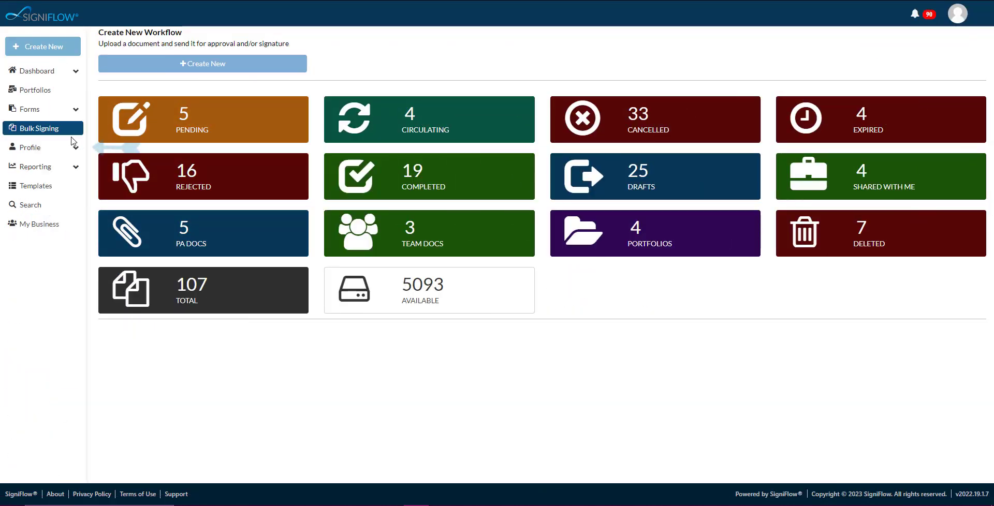
# Open the profile's personal details and look up the Business Administrator entries.
pyautogui.click(60, 149)
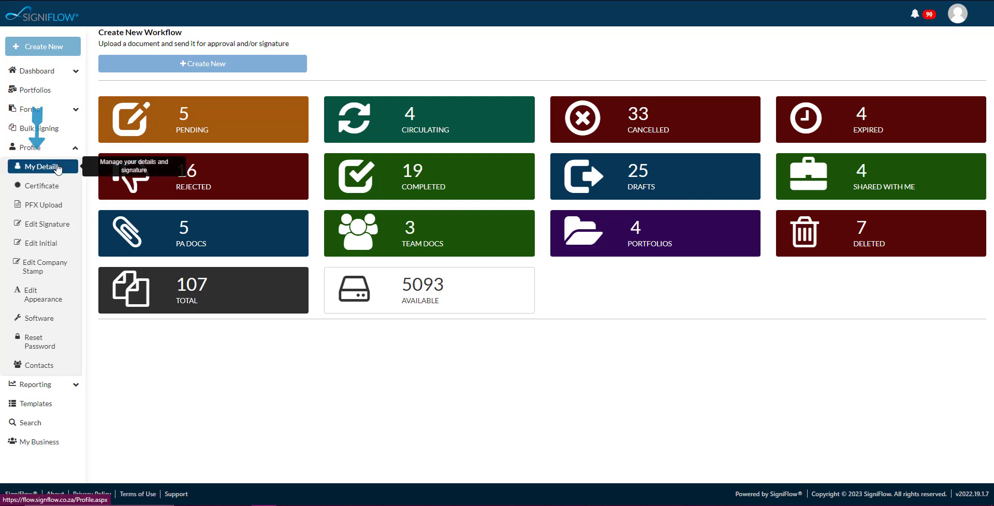
pyautogui.click(58, 168)
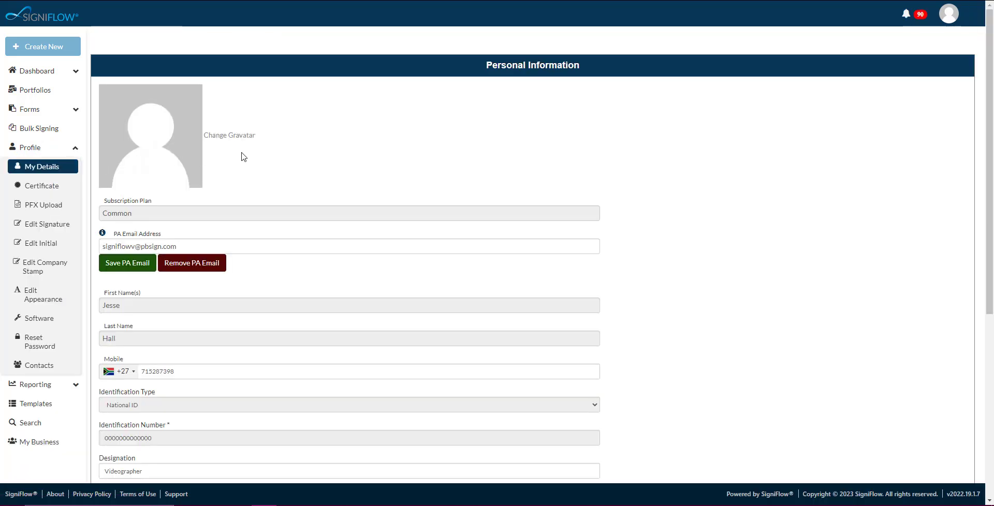
pyautogui.scroll(-4, 576, 207)
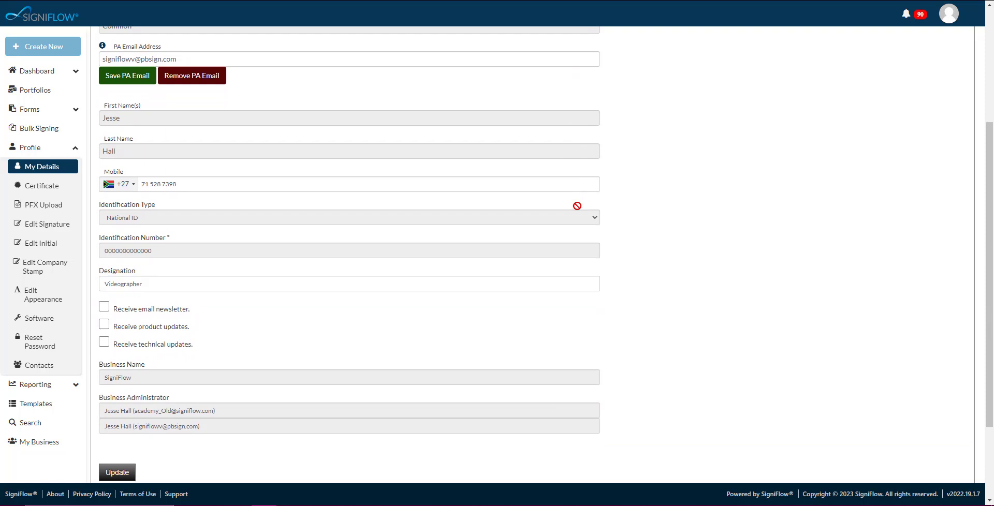
pyautogui.scroll(-2, 576, 206)
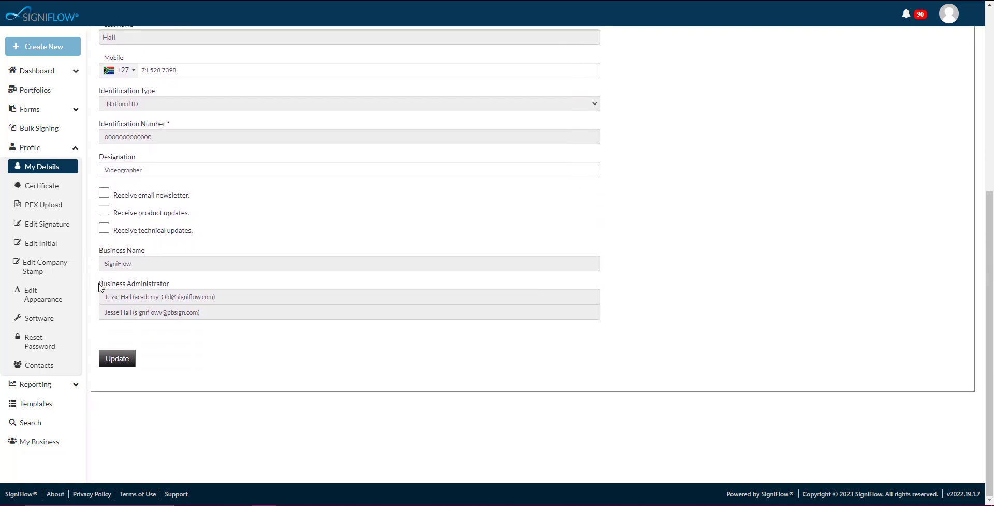
pyautogui.moveTo(109, 284); pyautogui.dragTo(157, 284)
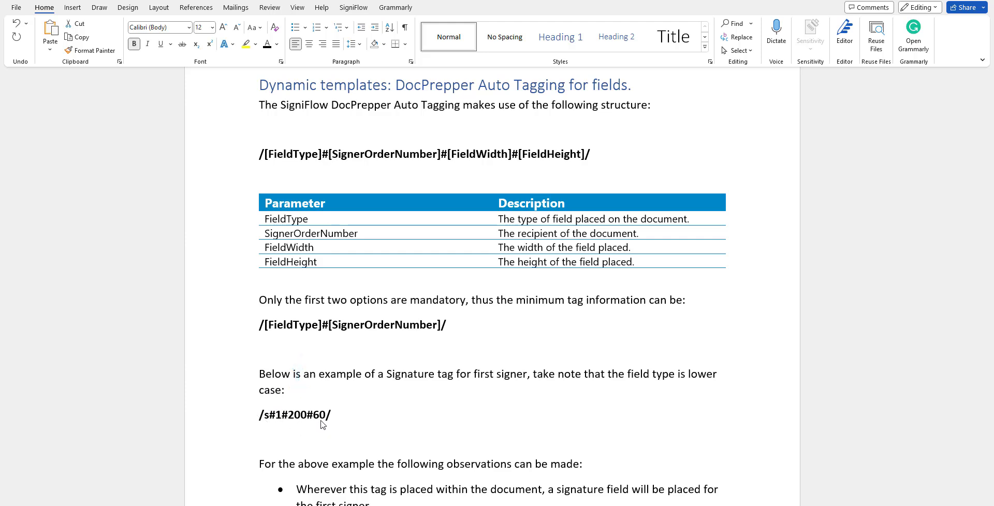
# In the Word guide, examine the signature tag example and the table of auto tagging field types.
pyautogui.scroll(-2, 316, 426)
pyautogui.scroll(-3, 322, 423)
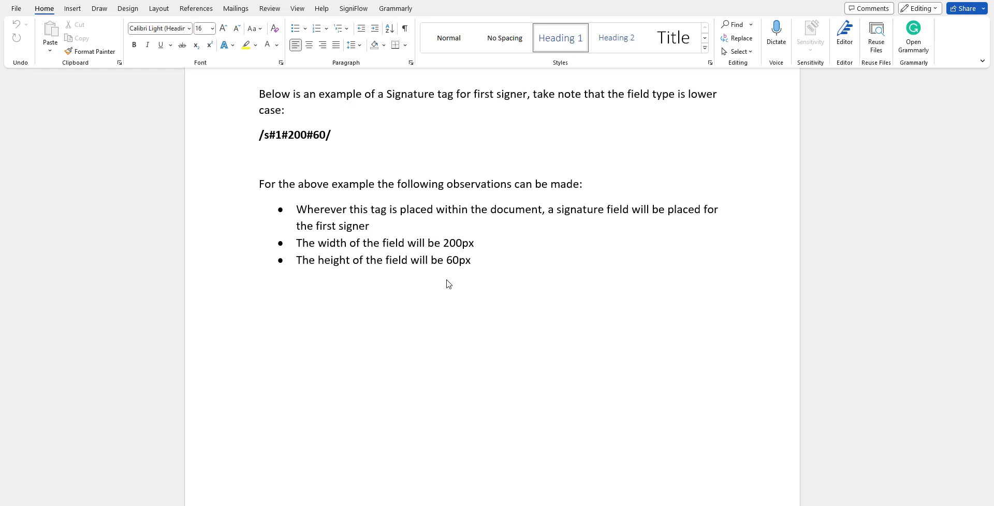
pyautogui.click(578, 274)
pyautogui.scroll(-5, 386, 275)
pyautogui.scroll(-4, 386, 274)
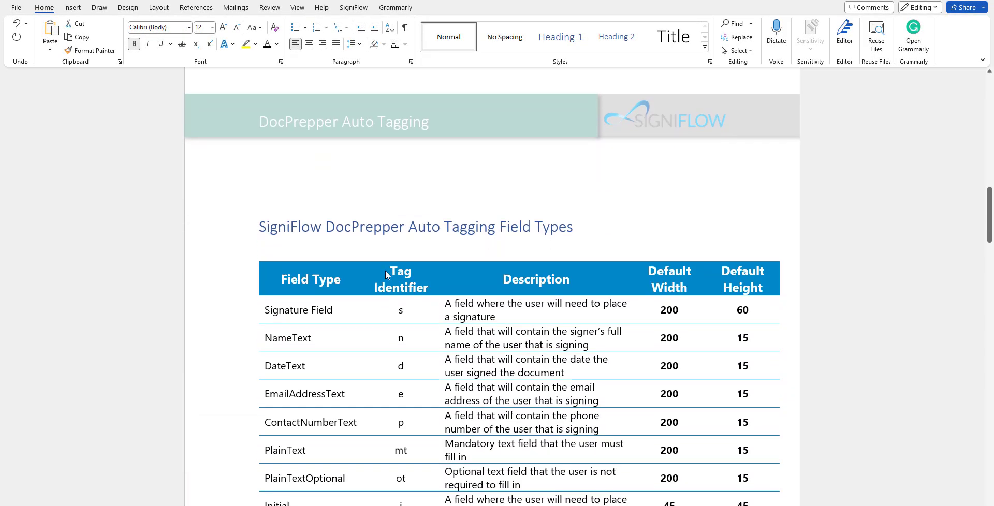
pyautogui.scroll(-3, 386, 275)
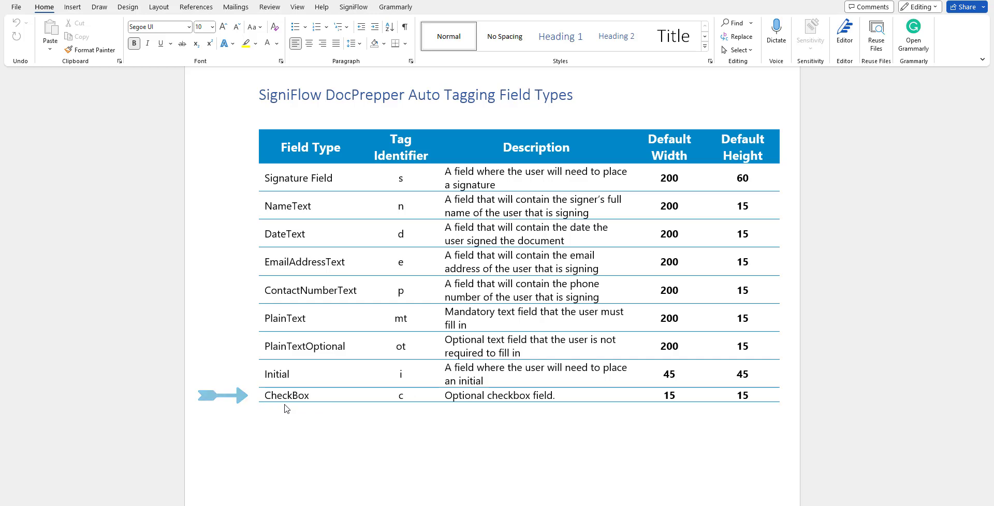
# Enter the checkbox tag /c#1/ in the box beside the optional tick line of the demo agreement.
pyautogui.scroll(-10, 701, 438)
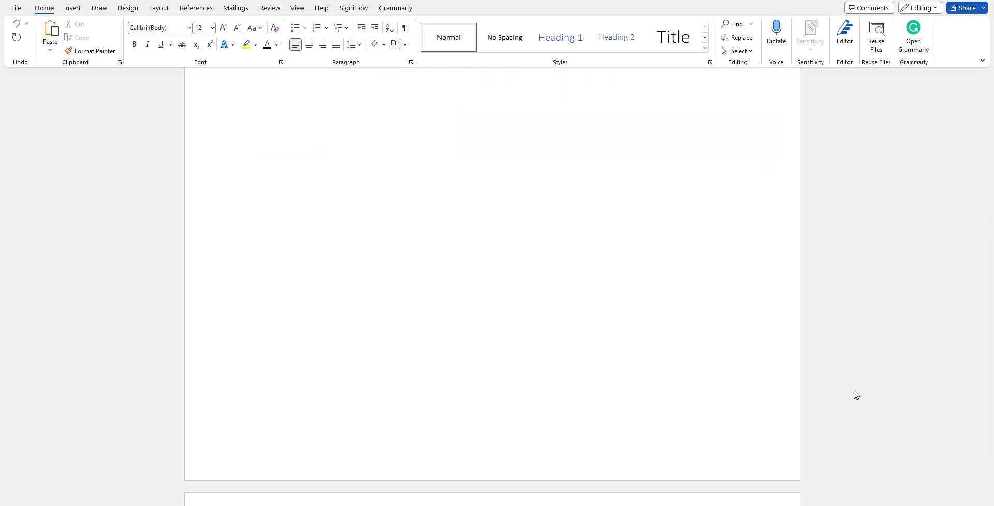
pyautogui.scroll(-6, 855, 395)
pyautogui.scroll(-6, 856, 395)
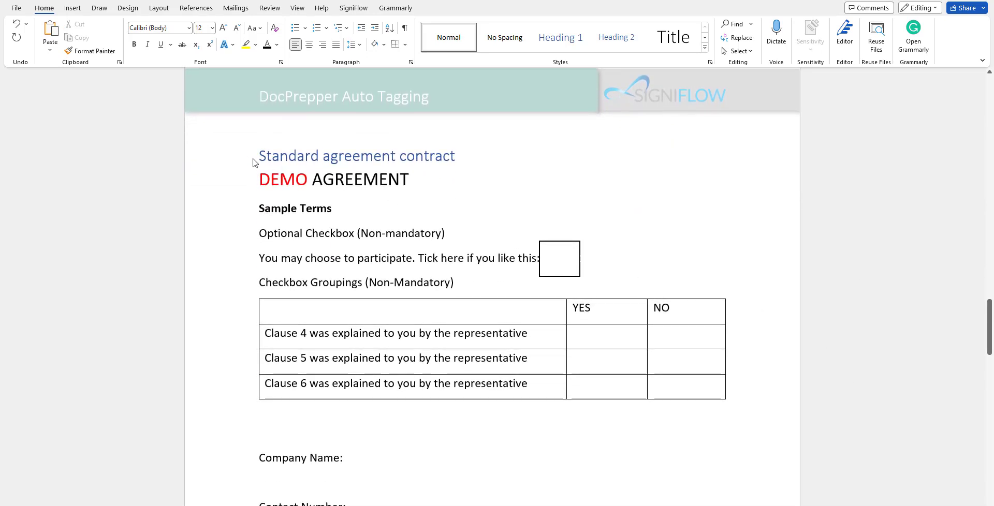
pyautogui.scroll(-3, 453, 172)
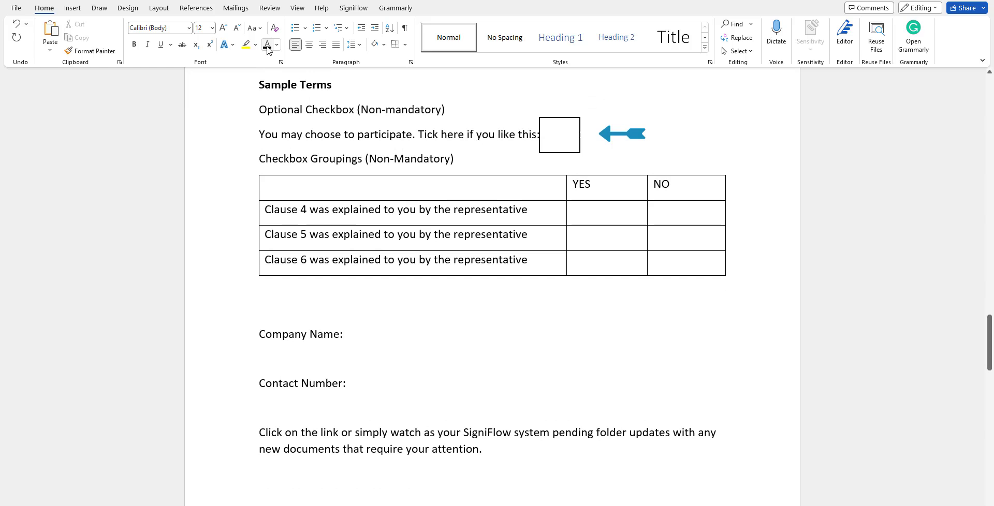
pyautogui.click(550, 134)
pyautogui.write('c#1/')
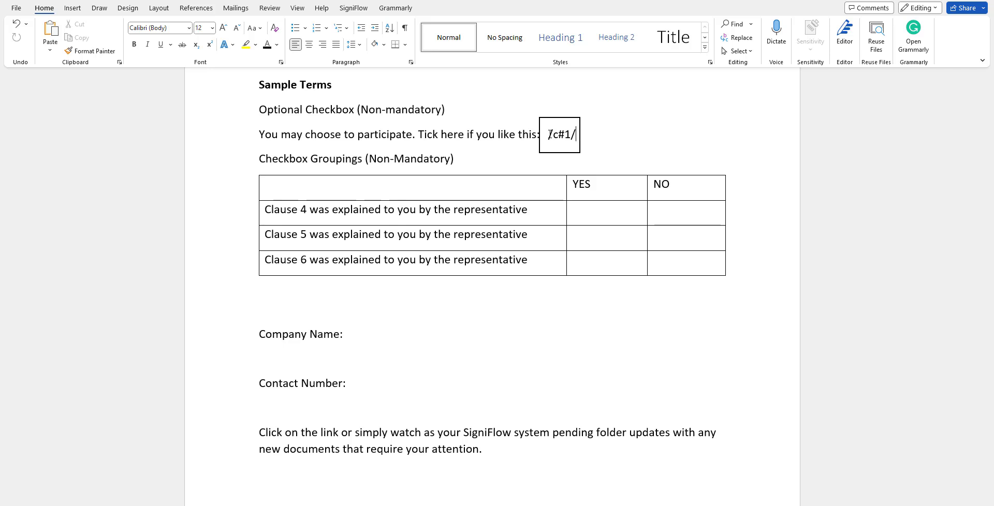
# Enter the tag /c#1/ in the YES column for Clauses 4, 5 and 6 of the checkbox table.
pyautogui.click(581, 214)
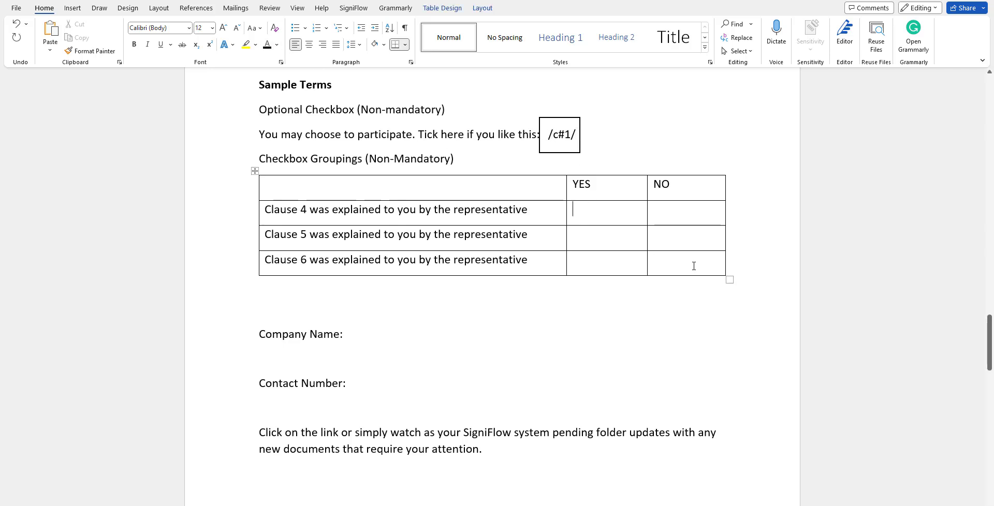
pyautogui.write('/c#1/')
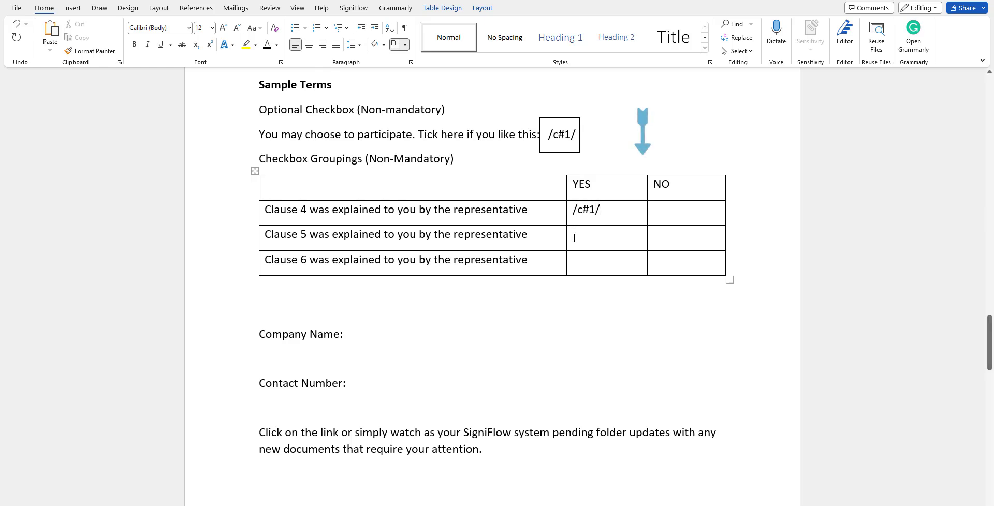
pyautogui.click(574, 239)
pyautogui.write('/c#1/')
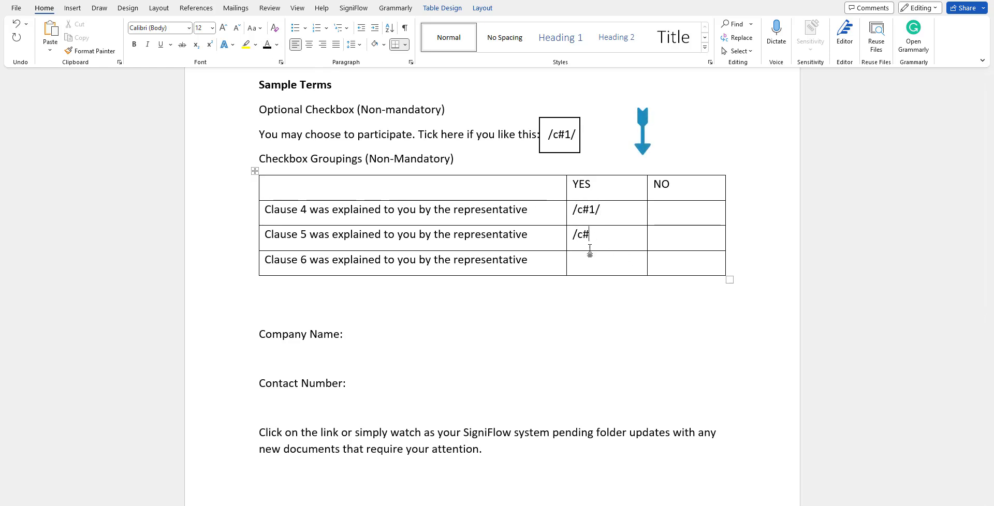
pyautogui.click(571, 265)
pyautogui.write('/c#1/')
# Enter the tag /c#1/ in the NO column for Clauses 4, 5 and 6 of the checkbox table.
pyautogui.click(658, 212)
pyautogui.write('/c#1/')
pyautogui.click(655, 236)
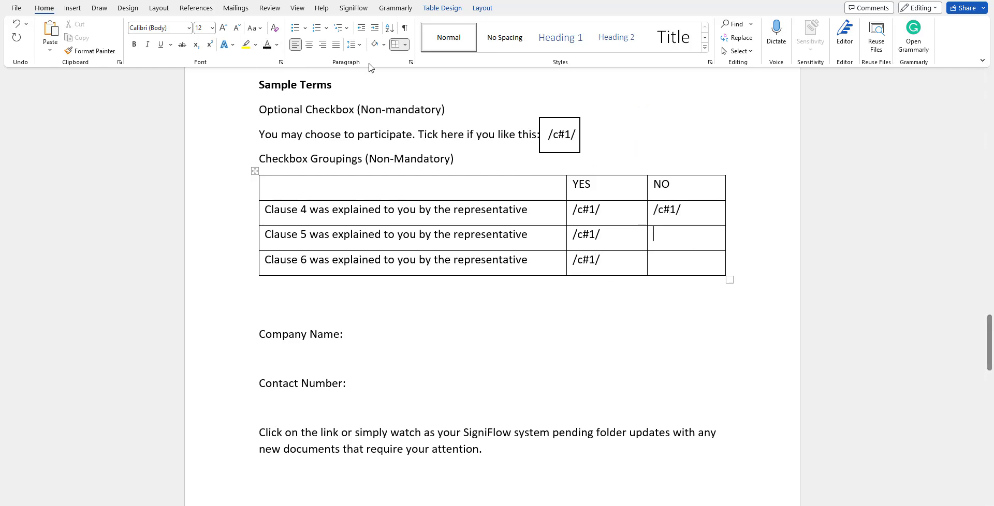
pyautogui.write('/c#1/')
pyautogui.click(658, 264)
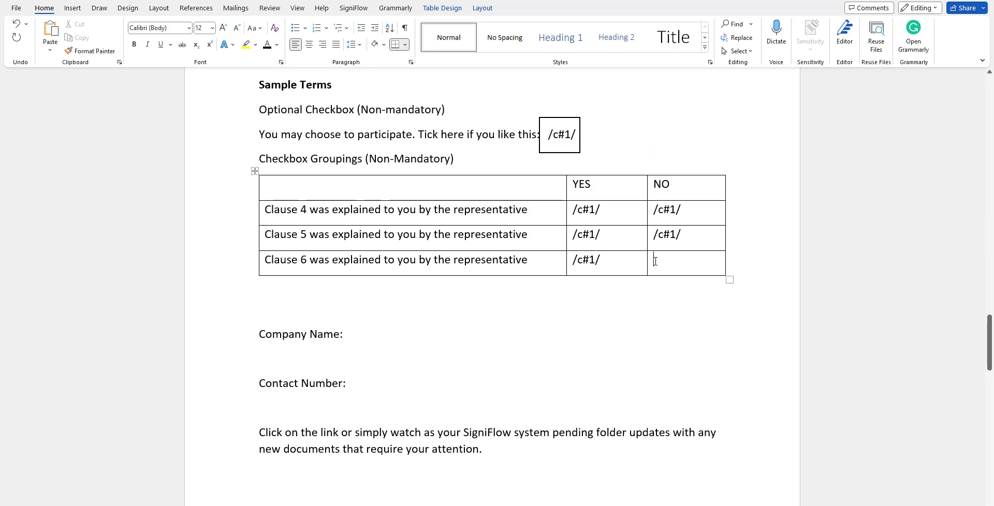
pyautogui.write('/c#1/')
# Enter the tags /mt#1#200#20/ beside Company Name and /ot#1#200#20/ beside Contact Number.
pyautogui.scroll(-5, 366, 331)
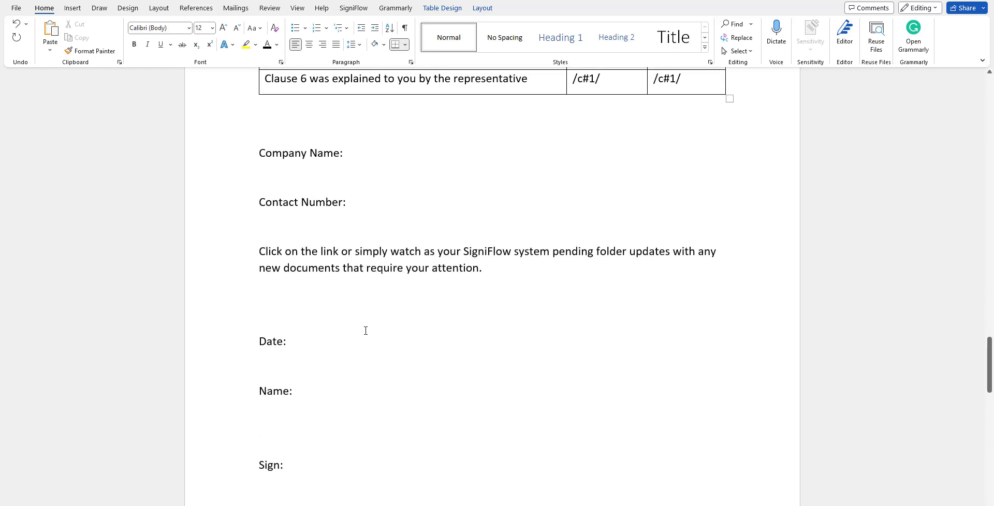
pyautogui.click(363, 154)
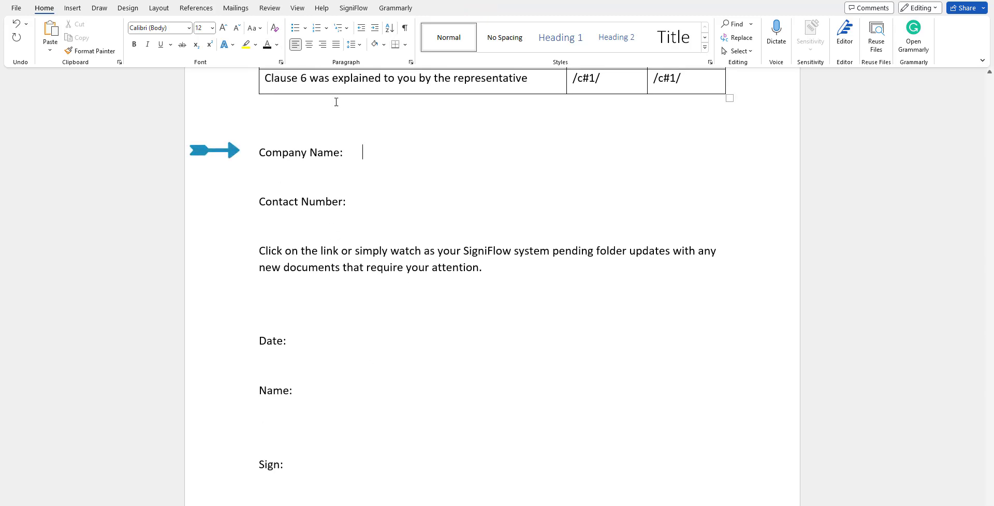
pyautogui.write('/mt#1#200#20/')
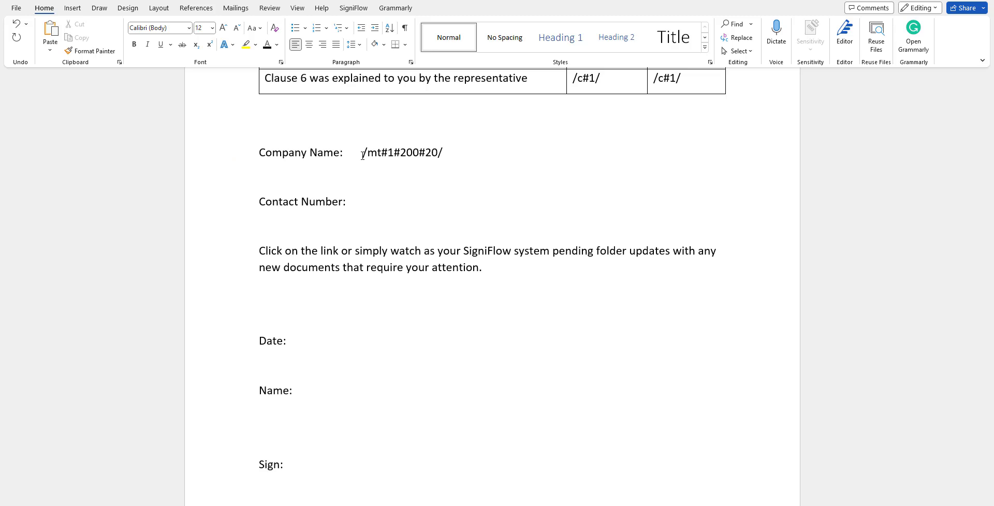
pyautogui.click(361, 202)
pyautogui.write('/')
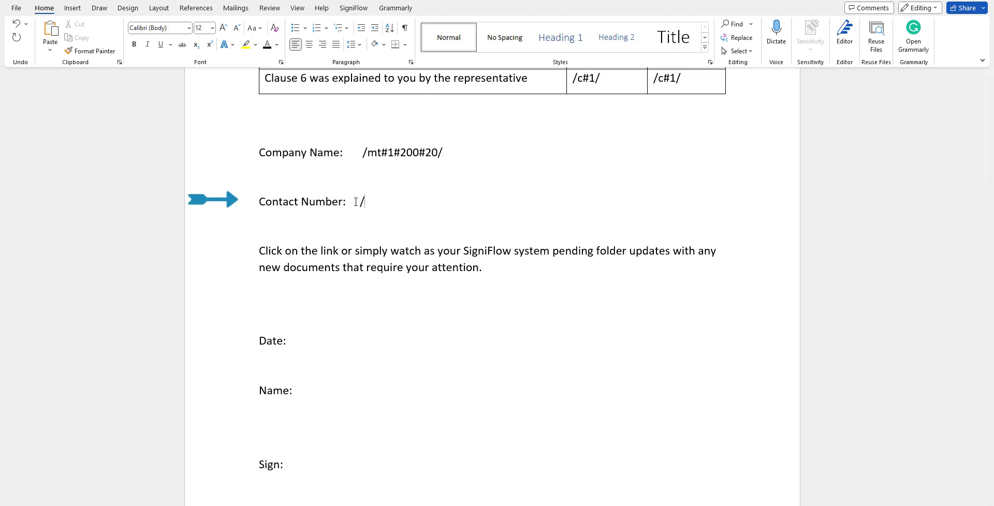
pyautogui.write('ot#1#200#20/')
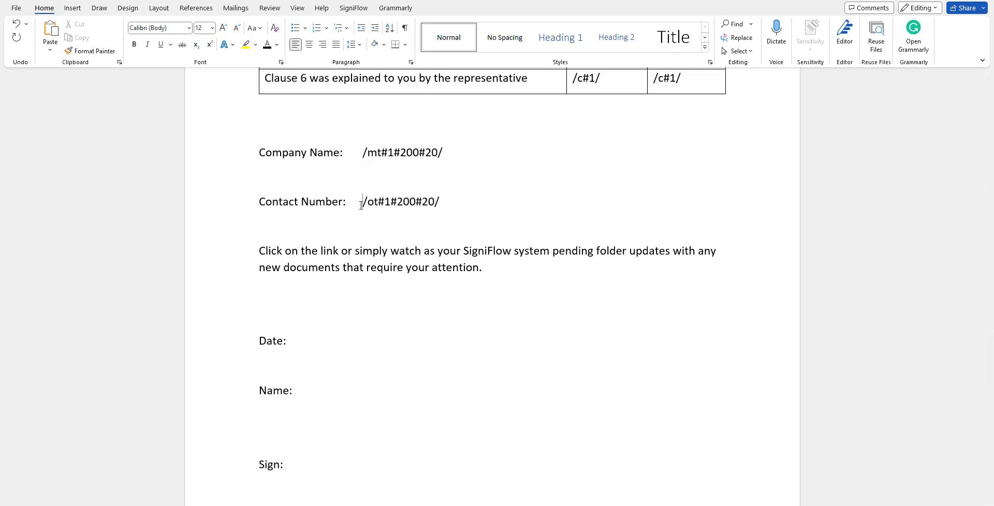
pyautogui.click(363, 153)
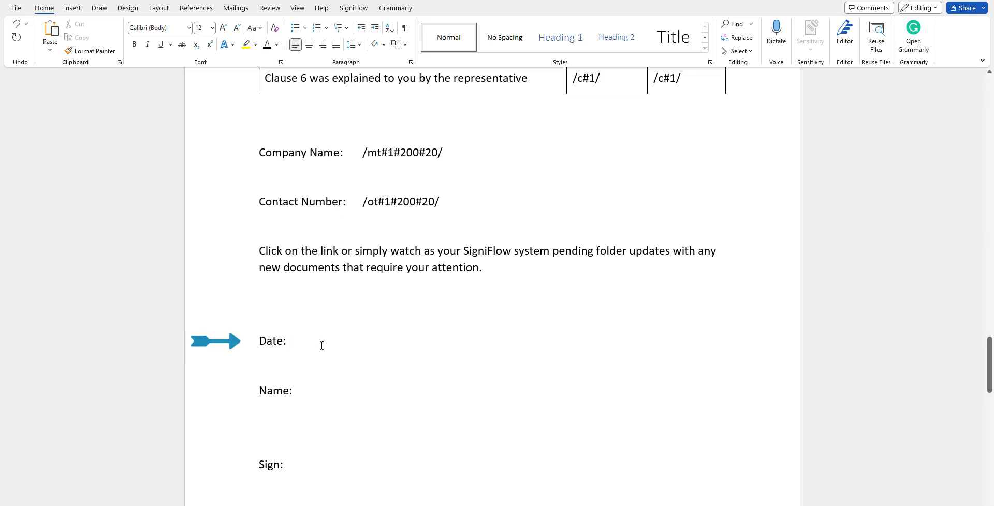
# Tag the first signing block with /d#1#200#20/ for Date, /n#1#200#20/ for Name and /s#1#200#60/ for Sign.
pyautogui.write('/d#1#200#')
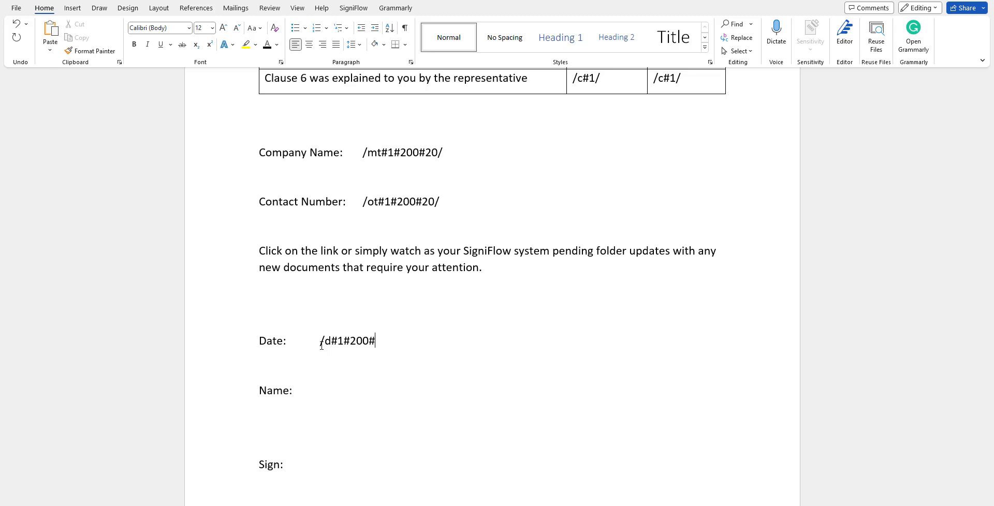
pyautogui.write('20/')
pyautogui.press('Tab')
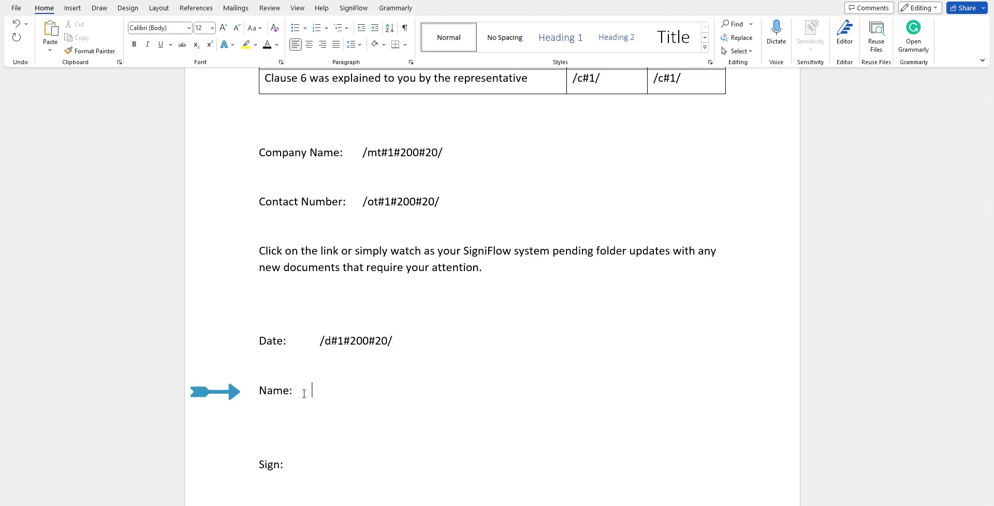
pyautogui.write('/n#1#200#20/')
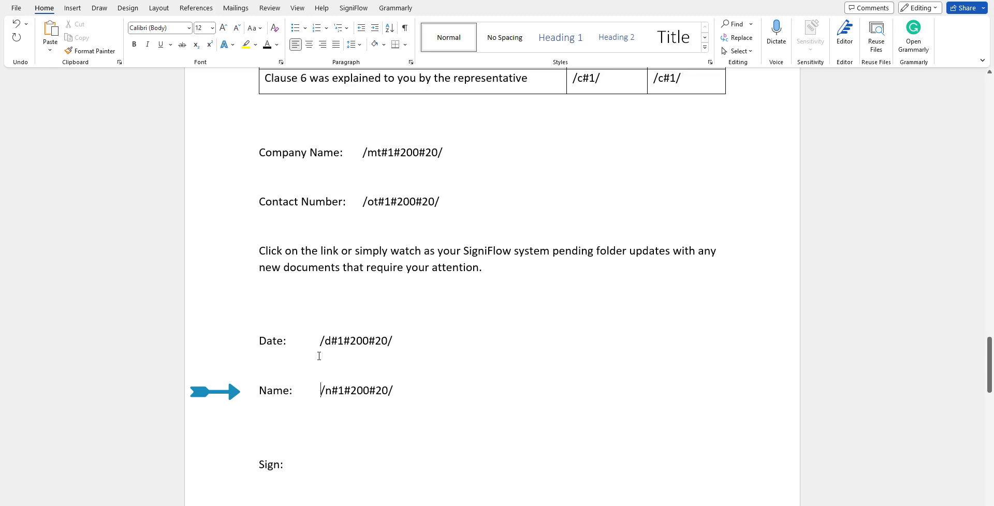
pyautogui.click(296, 469)
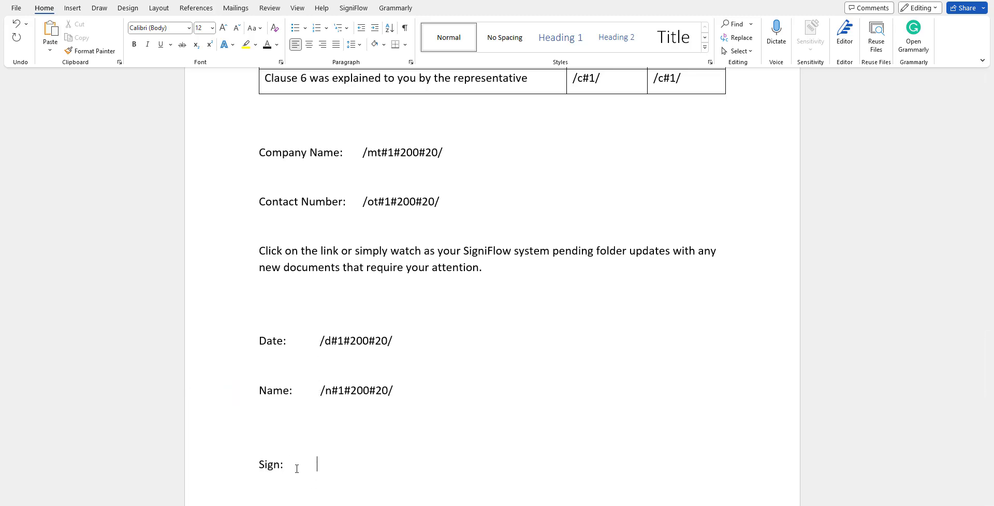
pyautogui.write('/s#1#200#60/')
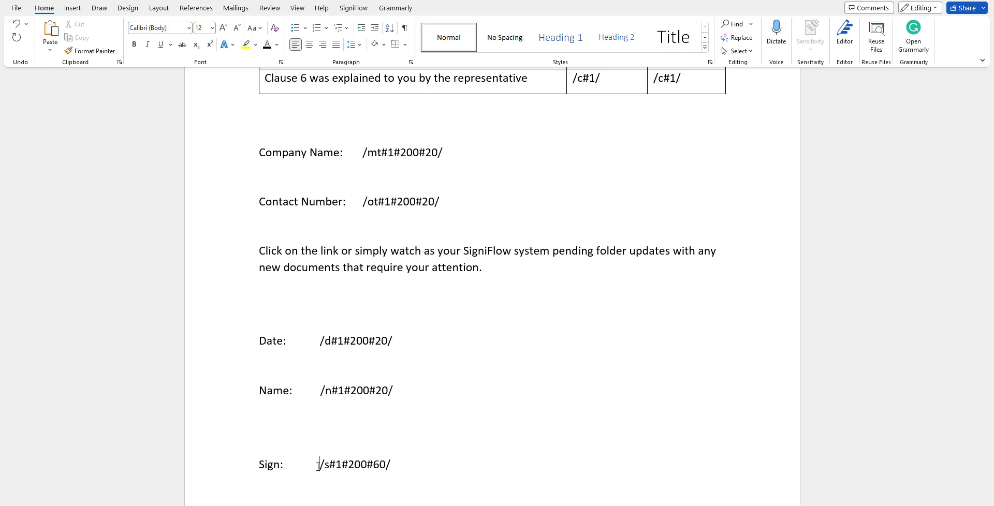
# Tag the signing block on the last page with /d#2#200#20/ for Date, /n#2#200#20/ for Name and /s#2#200#60/ for Sign.
pyautogui.scroll(-8, 359, 374)
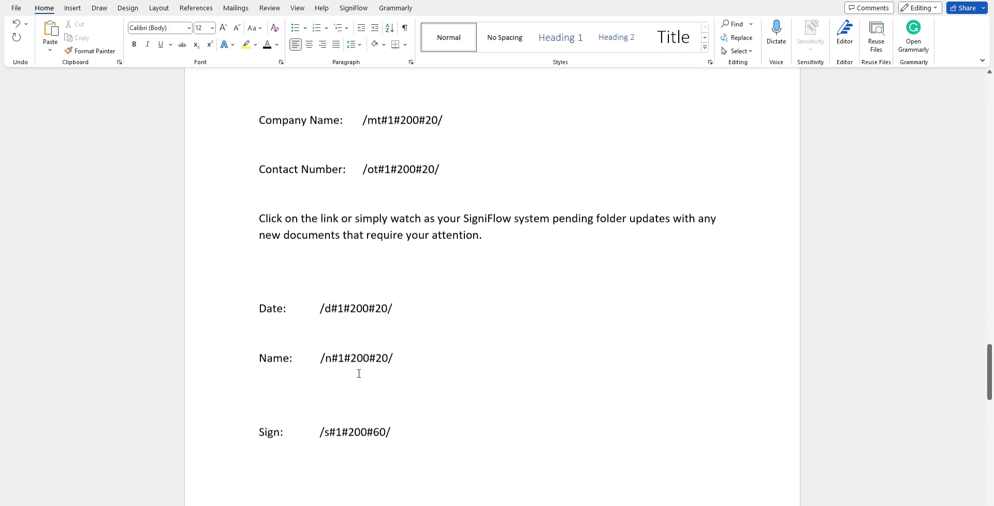
pyautogui.scroll(-8, 359, 374)
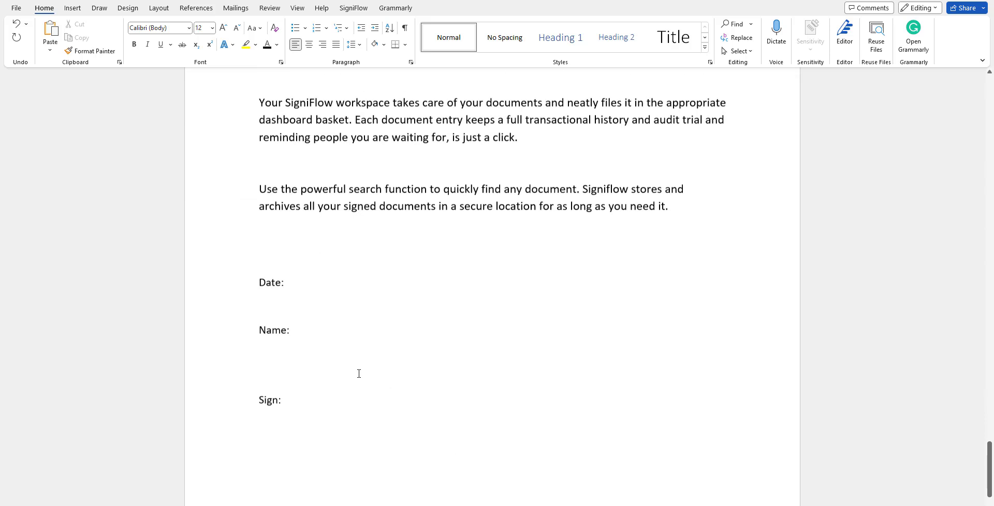
pyautogui.click(321, 218)
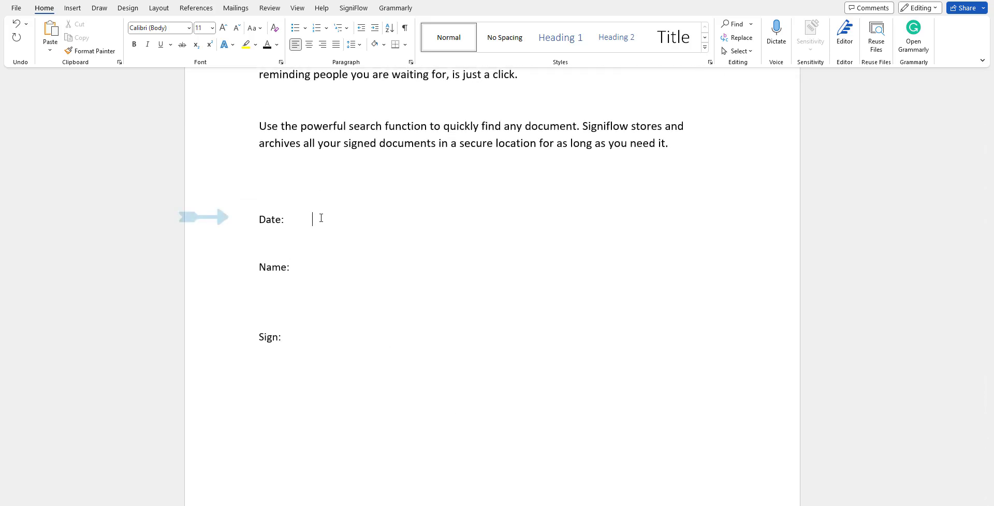
pyautogui.write('/')
pyautogui.write('d#2#200#20/')
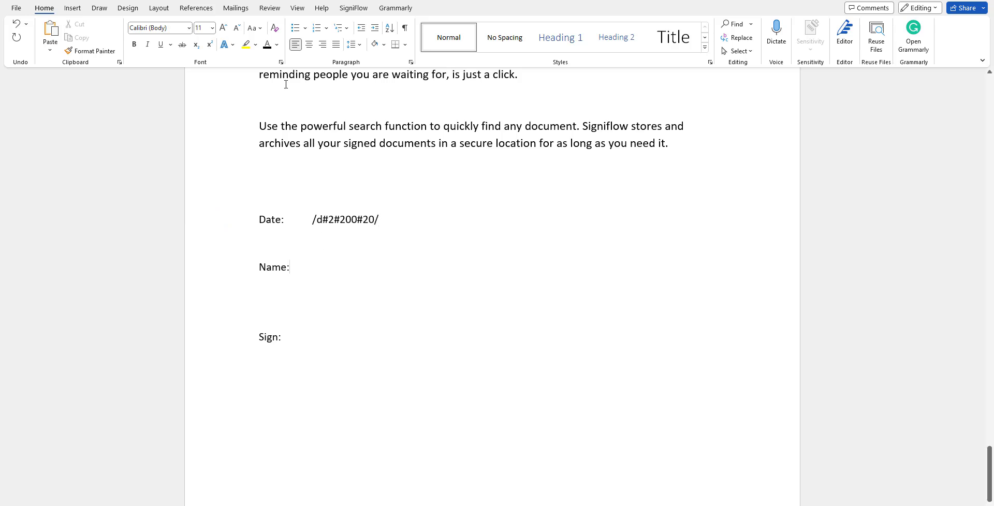
pyautogui.press('Tab')
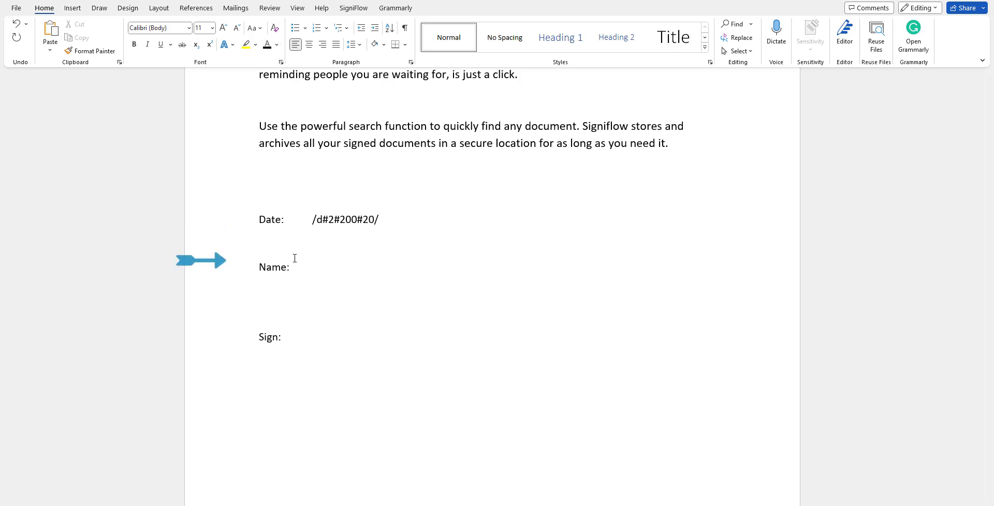
pyautogui.write('/n#2#200#20/')
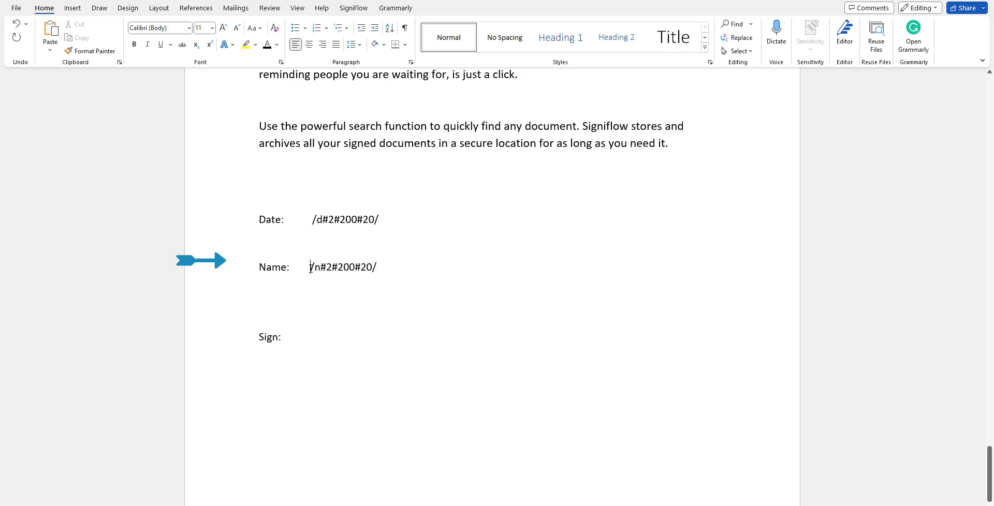
pyautogui.click(313, 337)
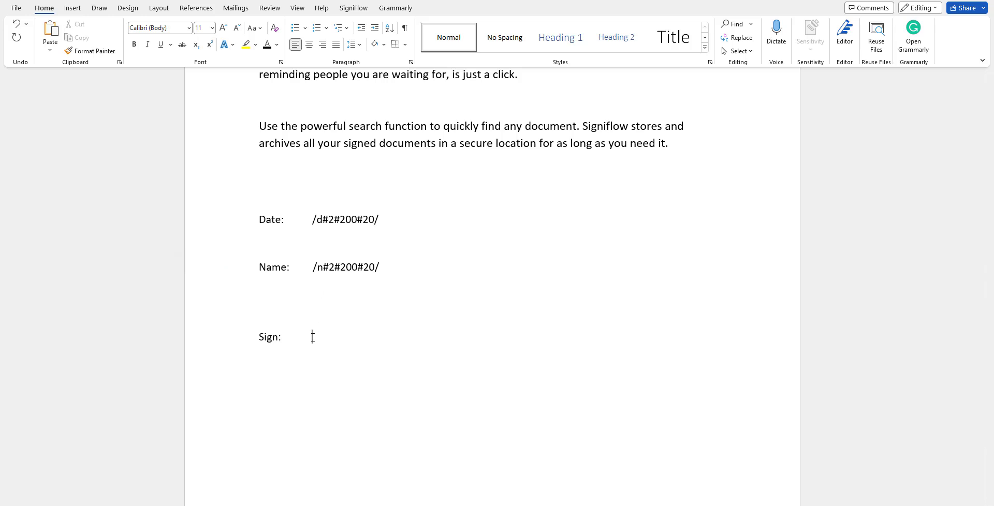
pyautogui.write('/s#2#200#60/')
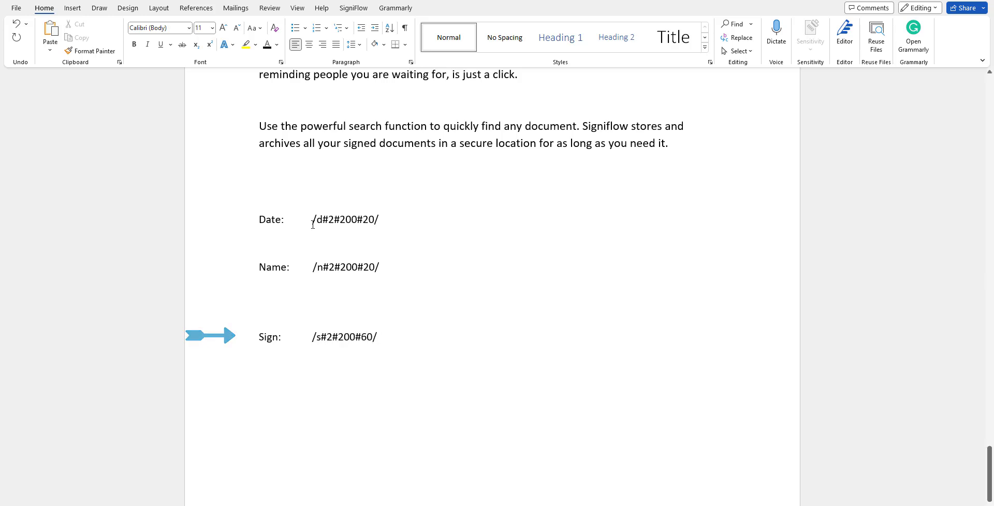
# Align the second signer's Date, Name and Sign tags by deleting one space before each.
pyautogui.click(313, 267)
pyautogui.press('BackSpace')
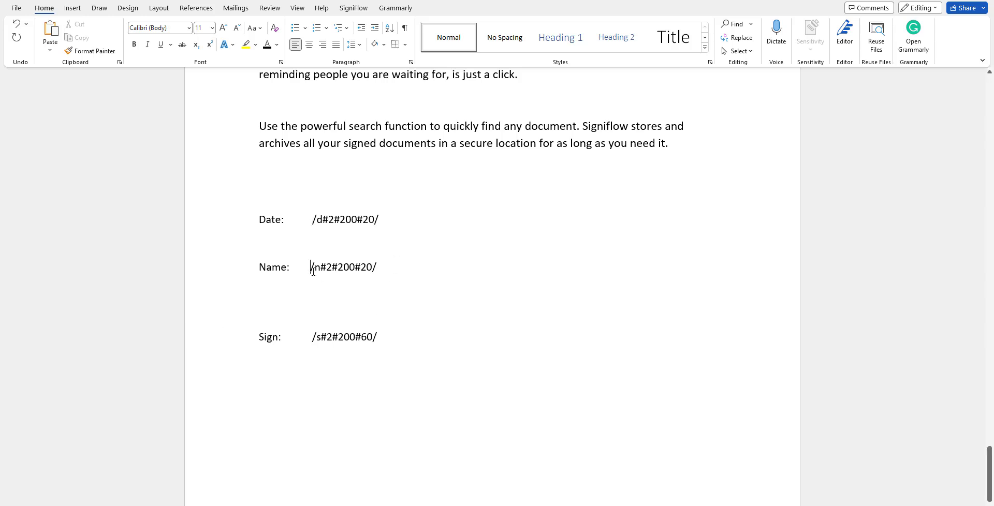
pyautogui.click(313, 337)
pyautogui.press('BackSpace')
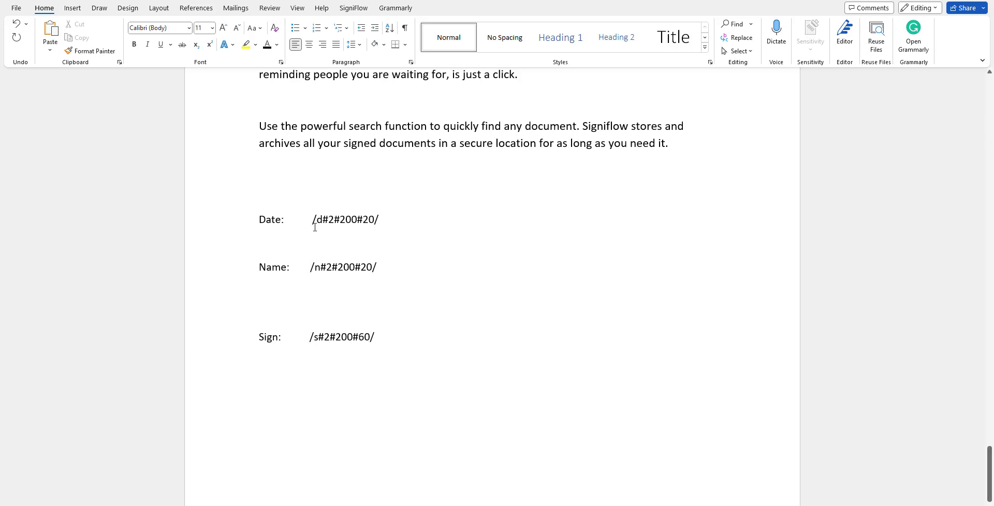
pyautogui.press('BackSpace')
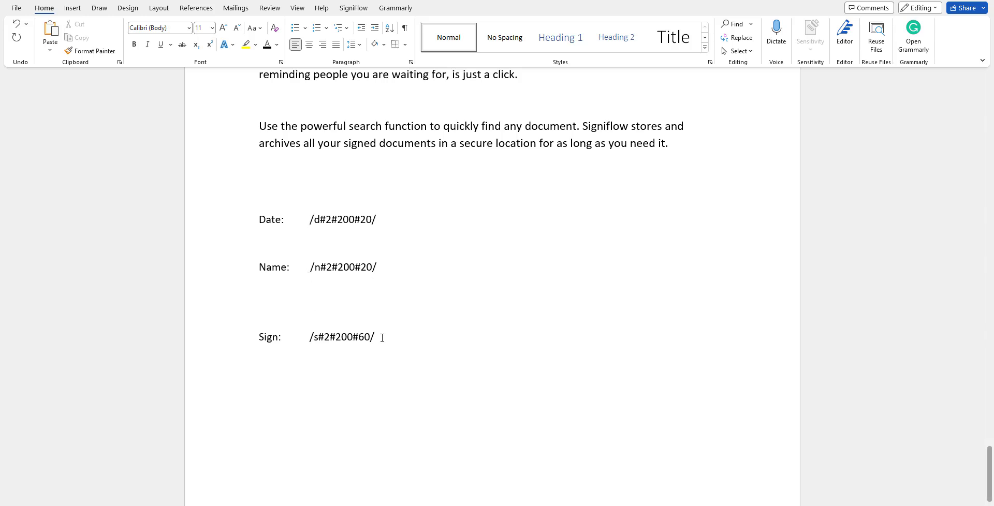
# Set the font colour of the optional checkbox tag to white.
pyautogui.scroll(10, 382, 338)
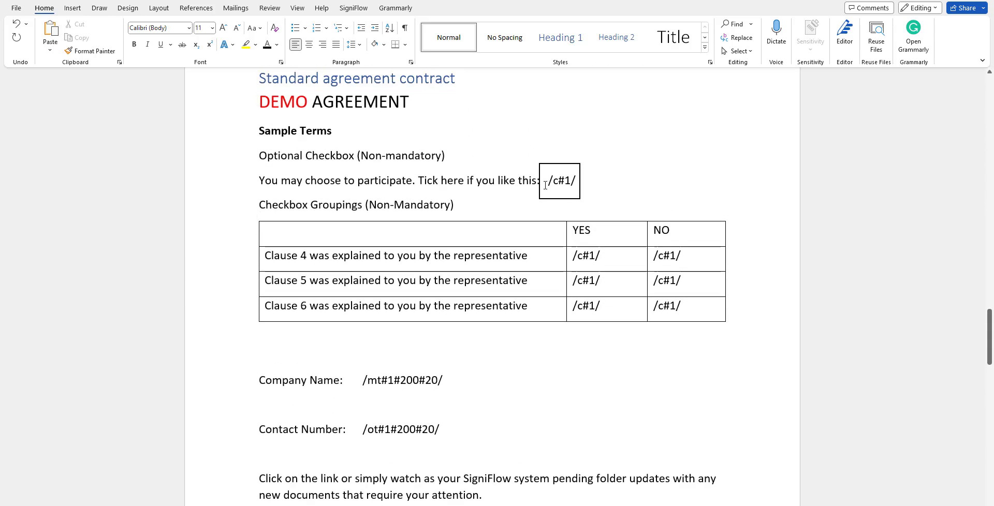
pyautogui.moveTo(548, 181); pyautogui.dragTo(580, 182)
pyautogui.click(276, 45)
pyautogui.click(270, 87)
# Apply the white font colour to all six YES and NO checkbox tags in the clause table.
pyautogui.moveTo(600, 256); pyautogui.dragTo(572, 255)
pyautogui.click(269, 45)
pyautogui.moveTo(681, 256); pyautogui.dragTo(653, 256)
pyautogui.click(268, 45)
pyautogui.moveTo(600, 280); pyautogui.dragTo(572, 280)
pyautogui.click(269, 45)
pyautogui.moveTo(679, 280); pyautogui.dragTo(653, 280)
pyautogui.click(269, 45)
pyautogui.moveTo(601, 306); pyautogui.dragTo(572, 306)
pyautogui.click(269, 45)
pyautogui.moveTo(681, 306); pyautogui.dragTo(653, 307)
pyautogui.click(268, 45)
# Apply the white font colour to the Company Name and Contact Number tags.
pyautogui.scroll(-5, 432, 295)
pyautogui.moveTo(443, 117); pyautogui.dragTo(362, 117)
pyautogui.click(269, 45)
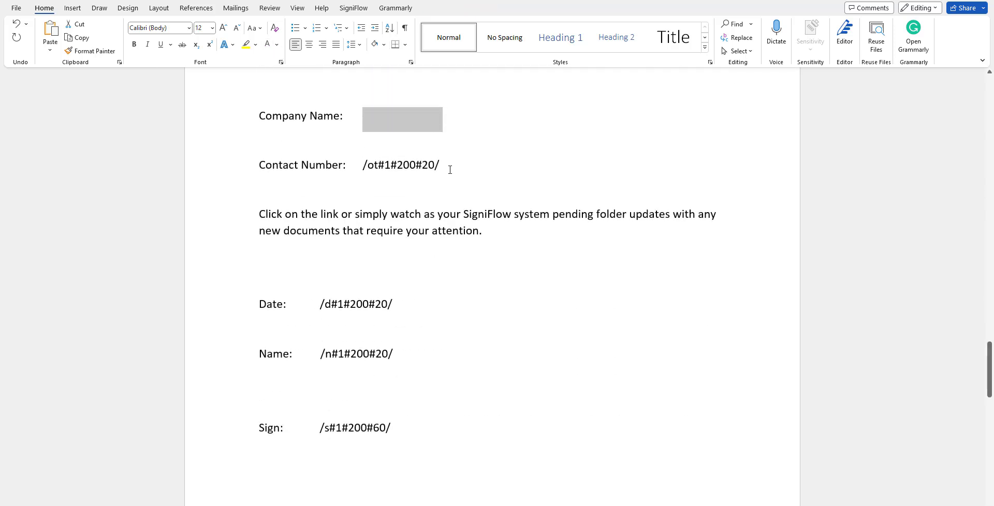
pyautogui.moveTo(439, 165); pyautogui.dragTo(362, 165)
pyautogui.click(269, 45)
# Apply the white font colour to the first signer's Date, Name and Sign tags.
pyautogui.moveTo(393, 304); pyautogui.dragTo(320, 304)
pyautogui.click(269, 45)
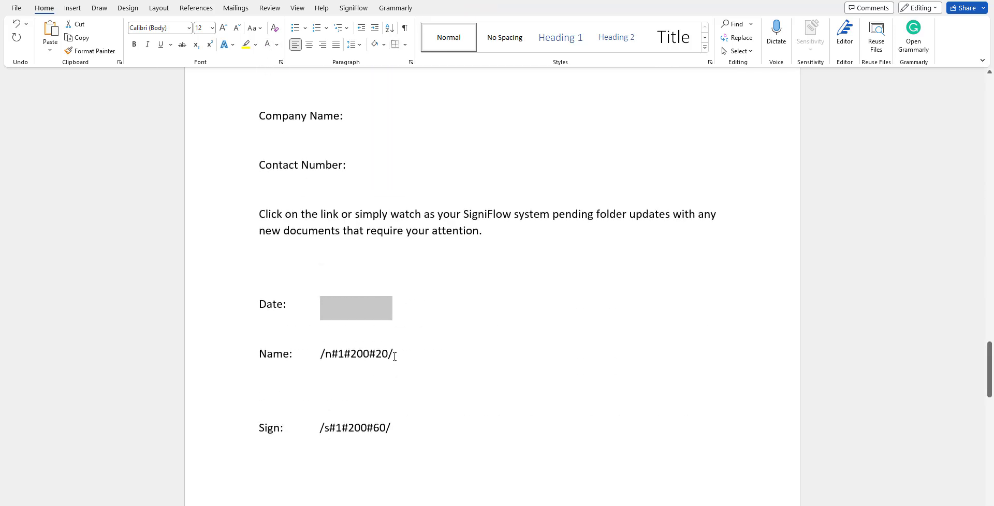
pyautogui.moveTo(394, 356); pyautogui.dragTo(320, 354)
pyautogui.click(269, 45)
pyautogui.moveTo(392, 428); pyautogui.dragTo(320, 427)
pyautogui.click(268, 45)
pyautogui.scroll(-1, 434, 476)
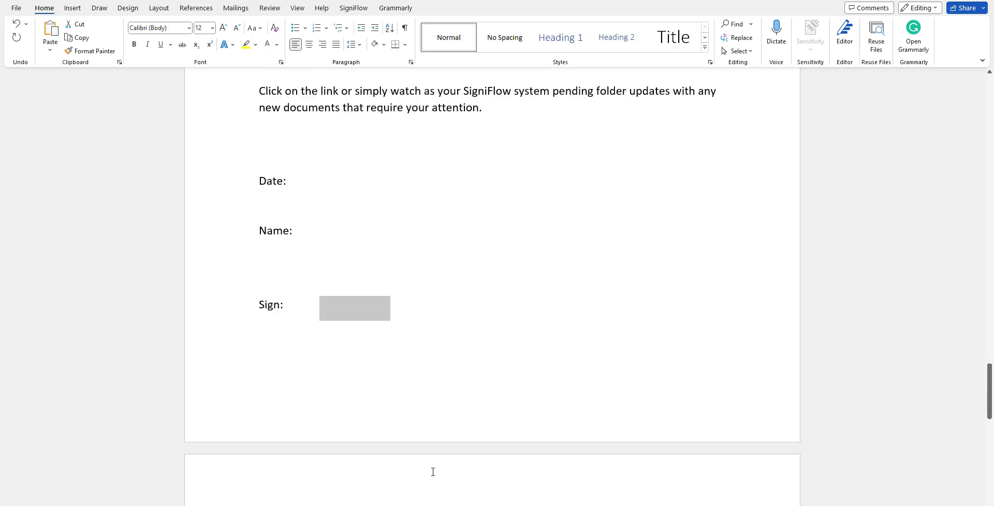
# Apply the white font colour to the second signer's Date, Name and Sign tags on the last page.
pyautogui.scroll(-12, 434, 476)
pyautogui.moveTo(378, 249); pyautogui.dragTo(309, 249)
pyautogui.click(268, 45)
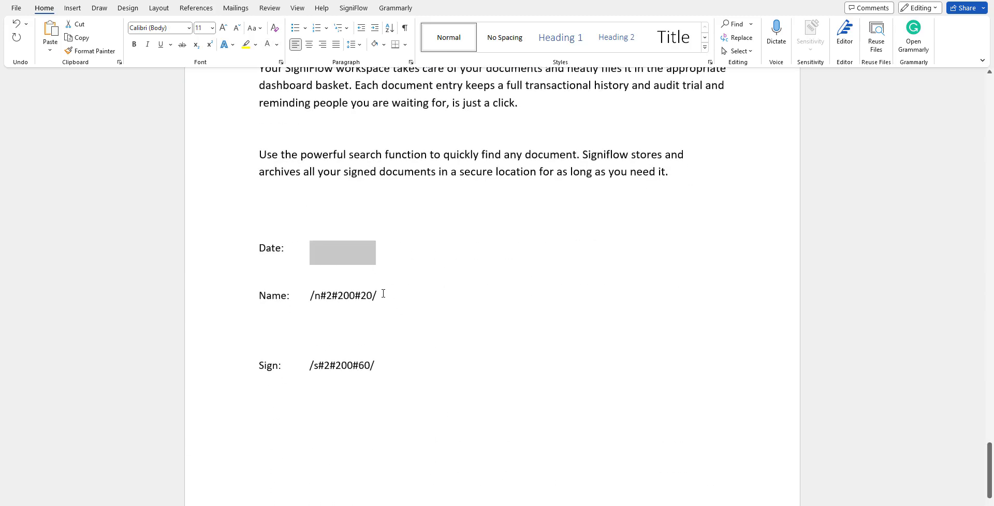
pyautogui.moveTo(384, 295); pyautogui.dragTo(309, 296)
pyautogui.click(269, 45)
pyautogui.moveTo(378, 365); pyautogui.dragTo(310, 366)
pyautogui.click(268, 45)
pyautogui.click(293, 371)
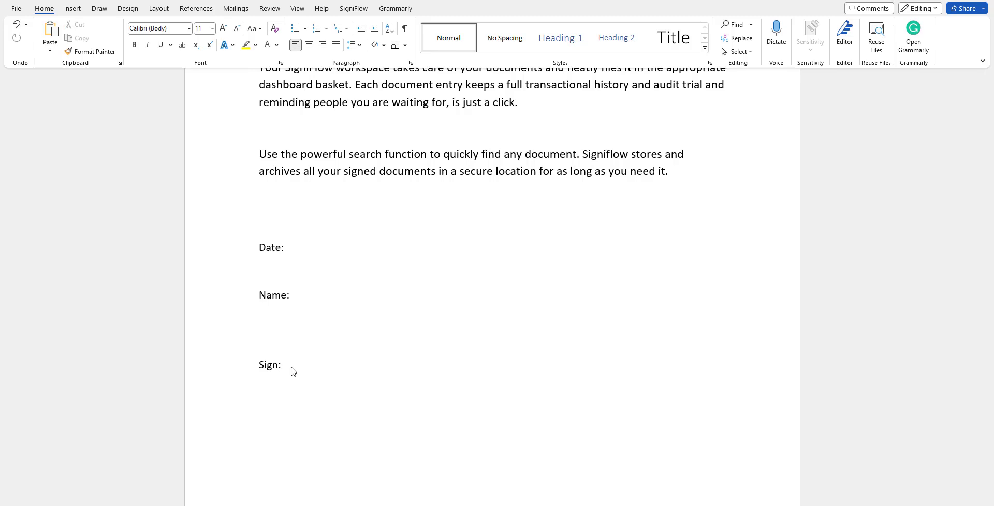
# Send the tagged document from Word to SigniFlow and continue past its document information to the recipient setup.
pyautogui.click(352, 9)
pyautogui.click(24, 35)
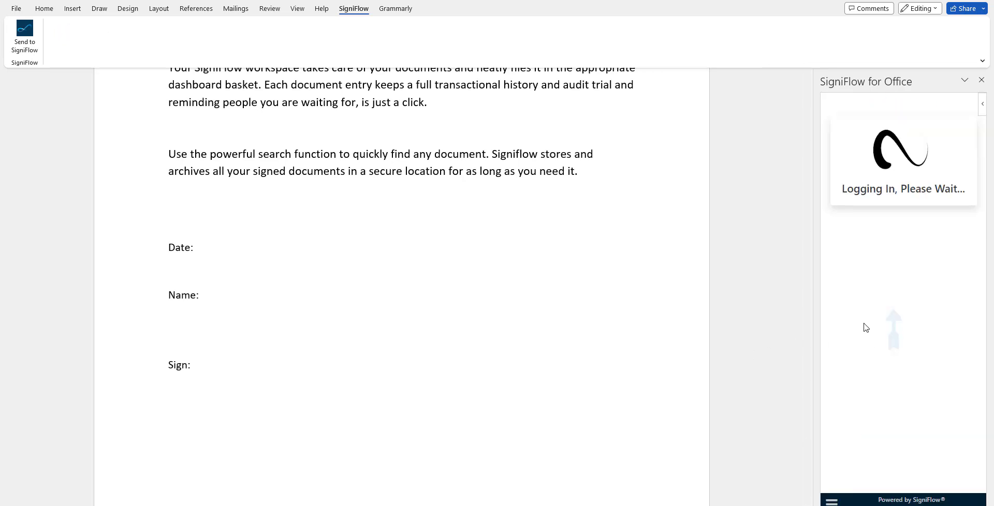
pyautogui.click(884, 293)
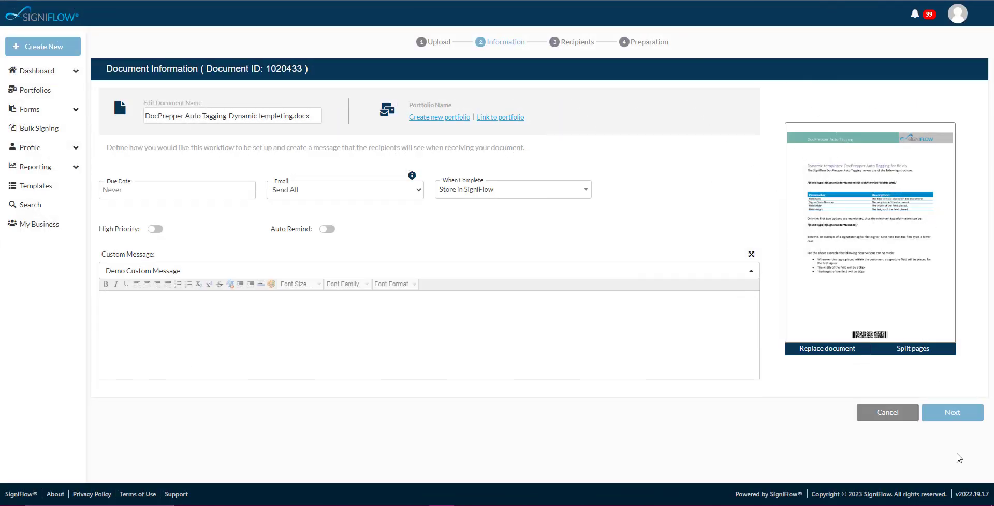
pyautogui.click(938, 417)
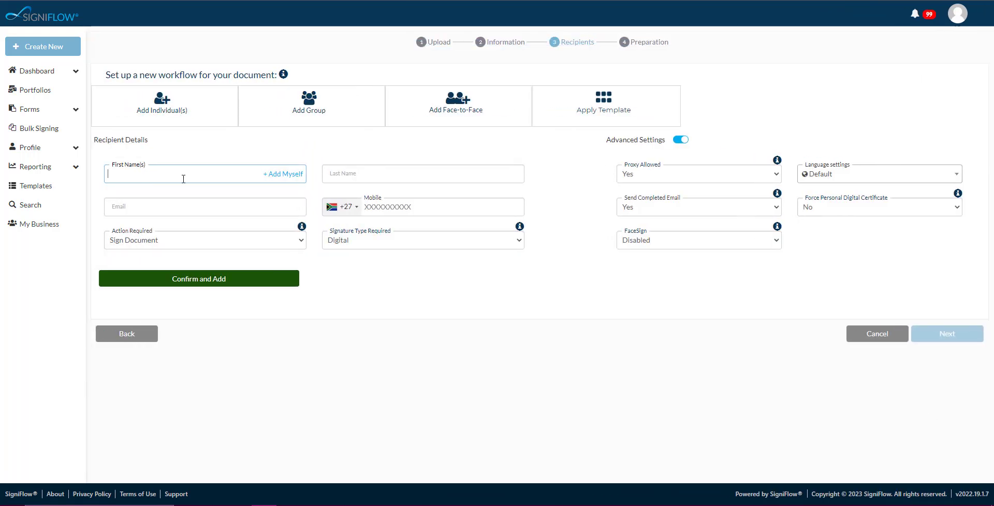
# Add yourself as first signer and a saved contact as second signer, and continue to document preparation.
pyautogui.click(287, 174)
pyautogui.click(268, 282)
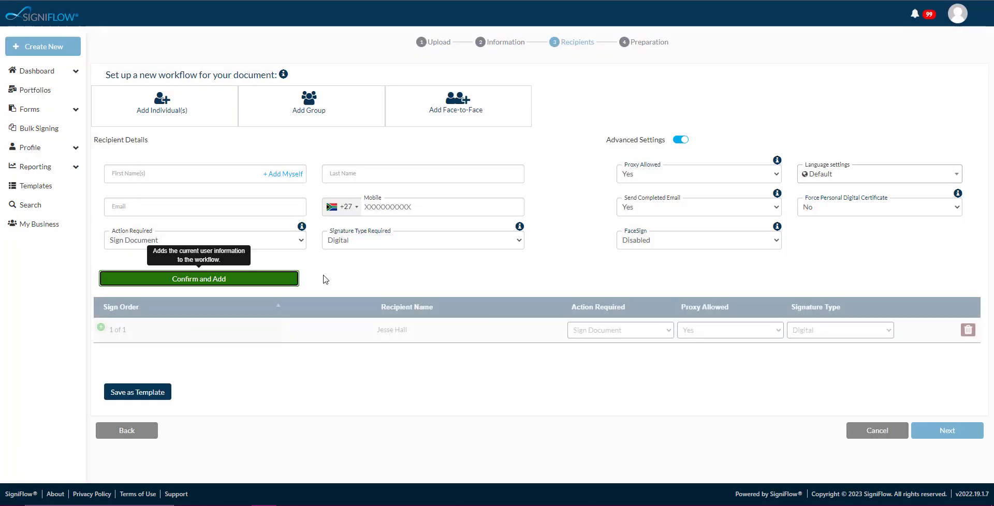
pyautogui.click(141, 170)
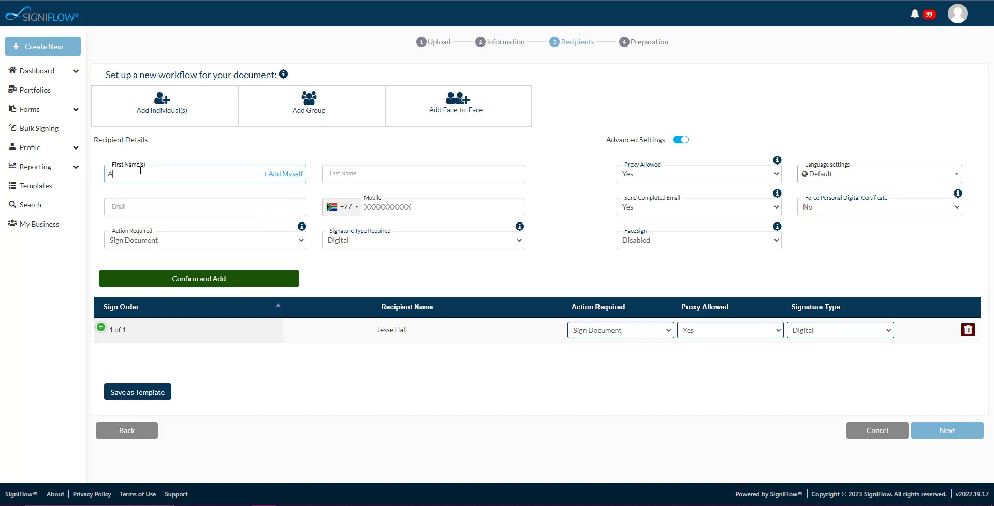
pyautogui.write('Alex')
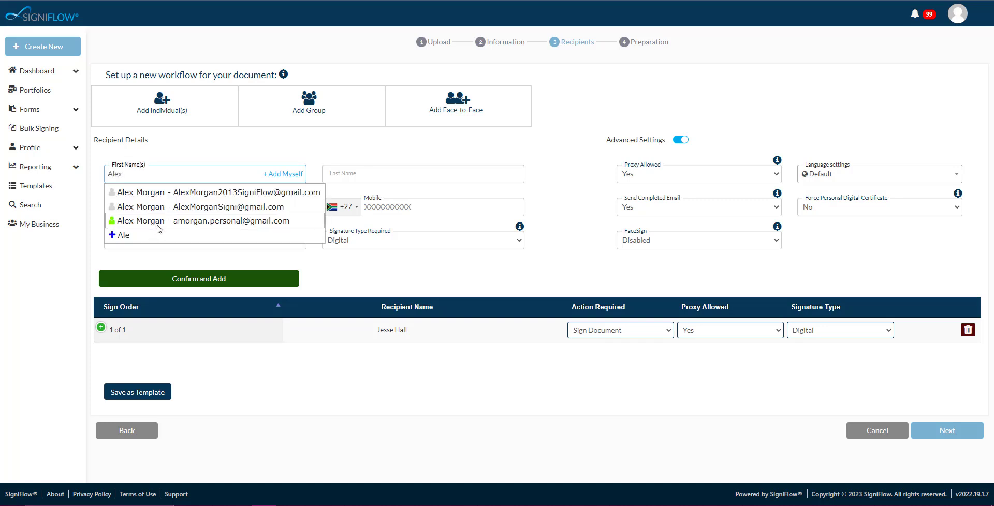
pyautogui.click(159, 228)
pyautogui.click(240, 274)
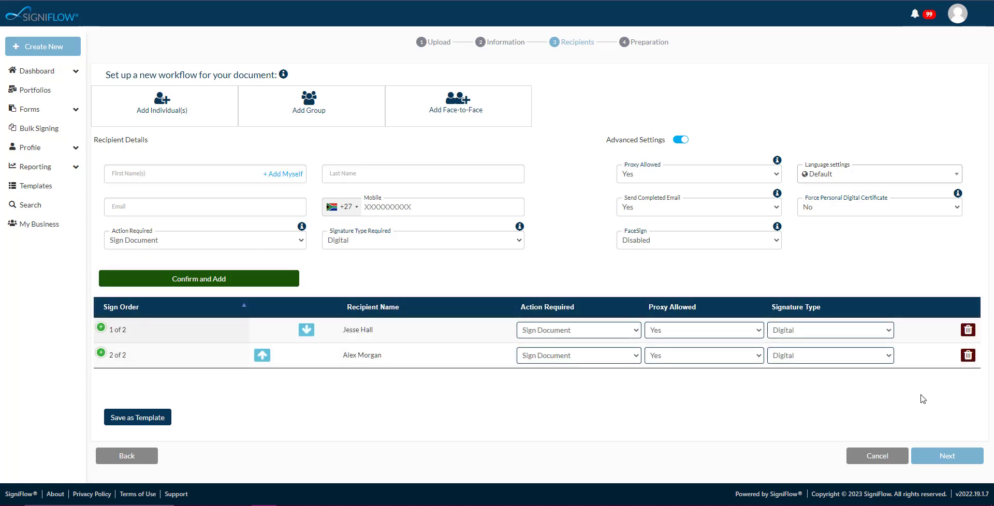
pyautogui.click(955, 456)
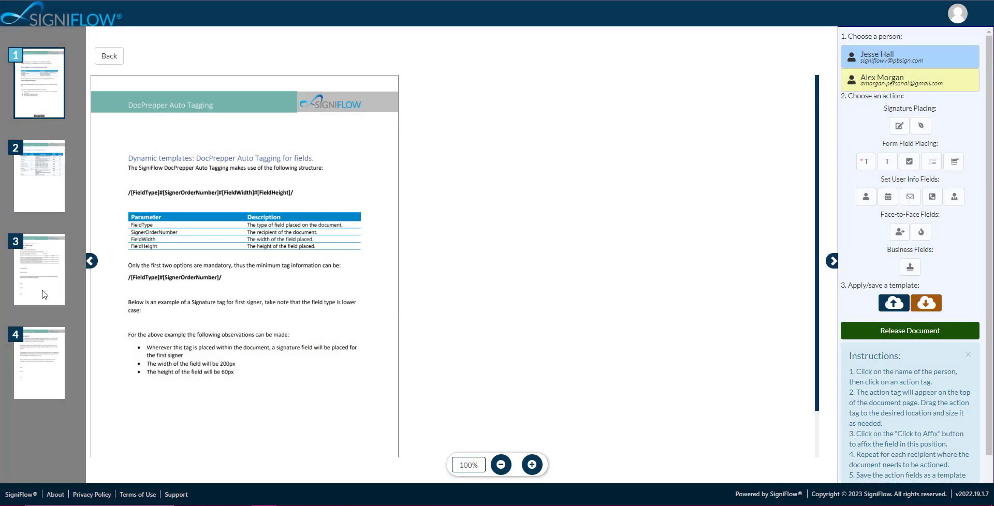
# Check the automatically placed fields for both signers on pages 3 and 4, and release the document.
pyautogui.click(44, 294)
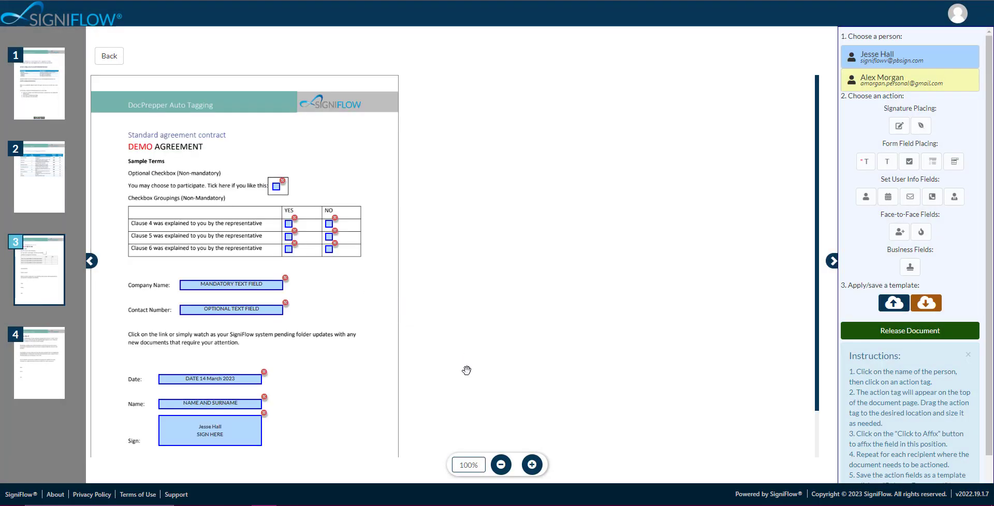
pyautogui.scroll(-1, 466, 370)
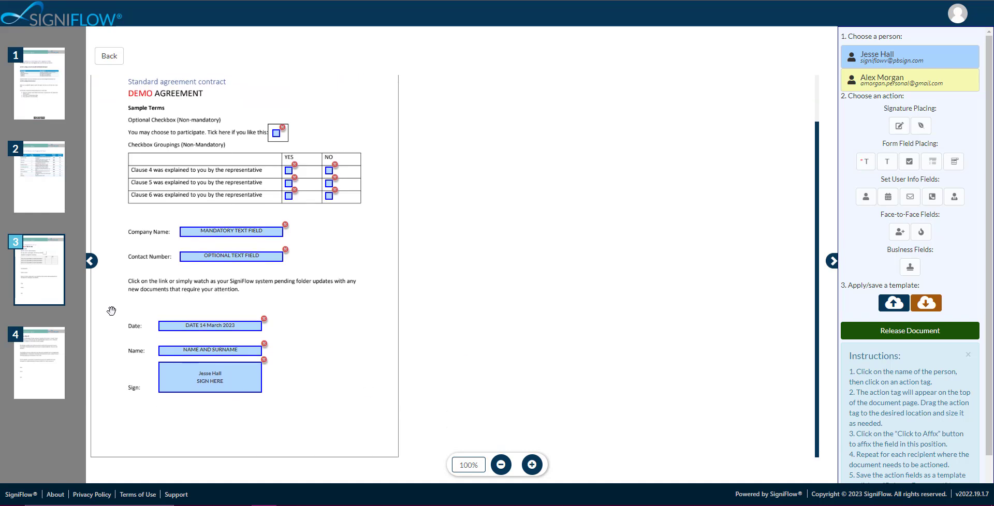
pyautogui.click(51, 383)
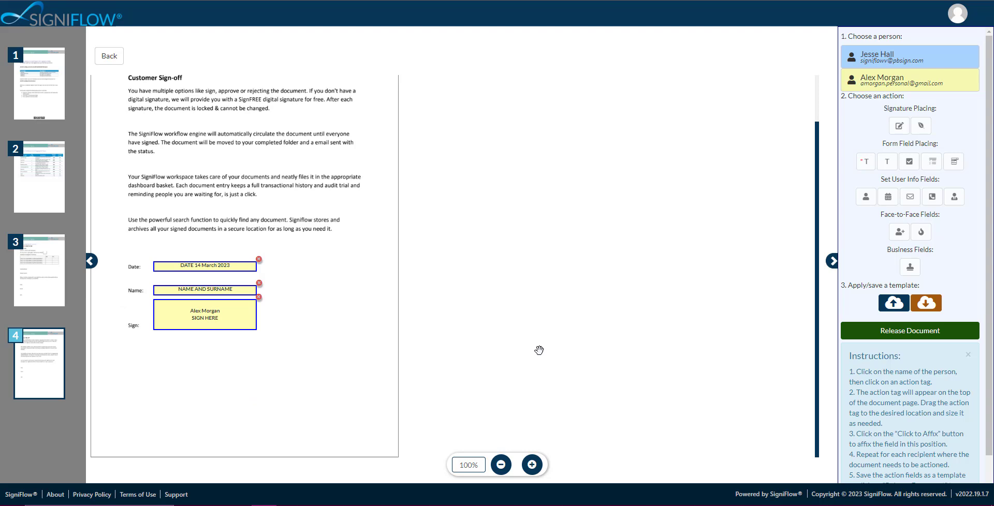
pyautogui.click(50, 292)
pyautogui.click(955, 324)
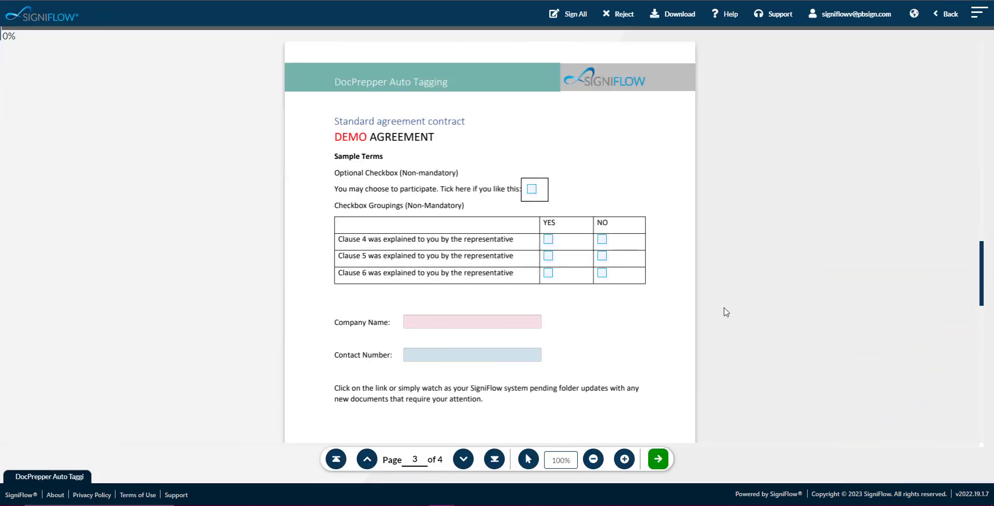